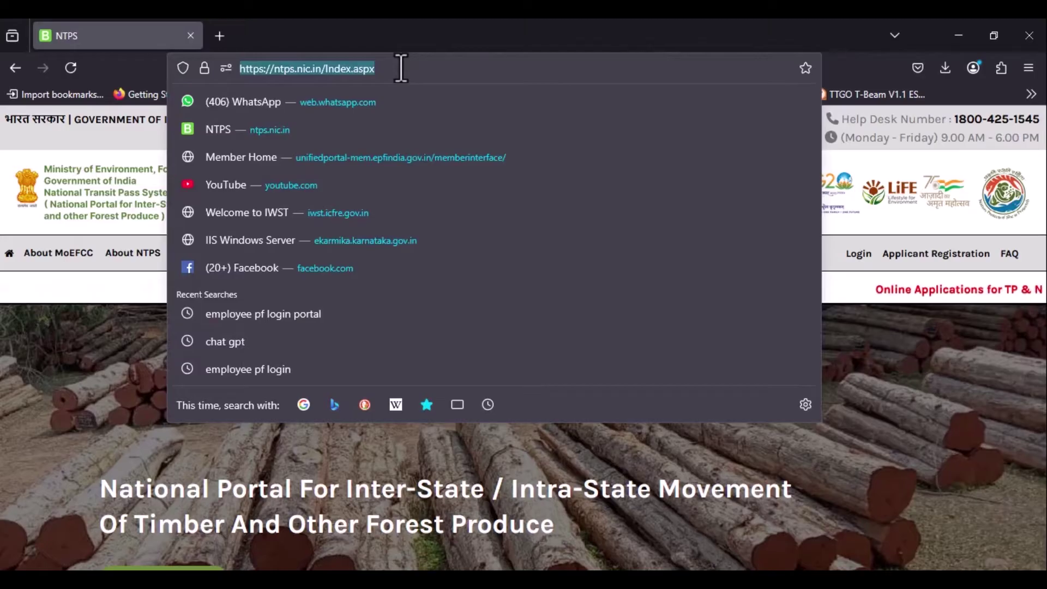
Load the ntps.nic.in portal and go to its login page.
text(ntps)
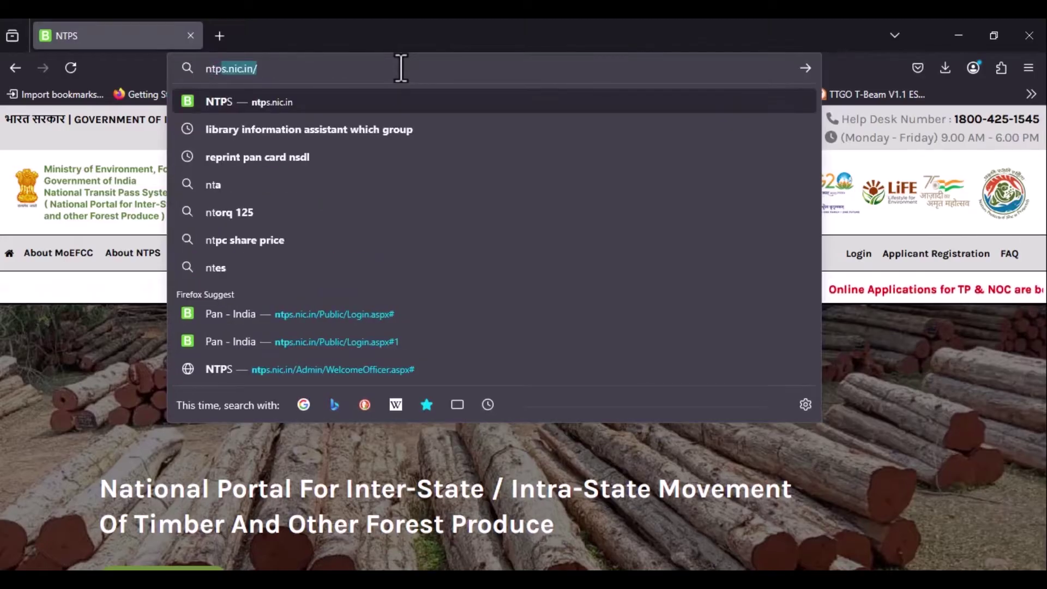
text(.nic.)
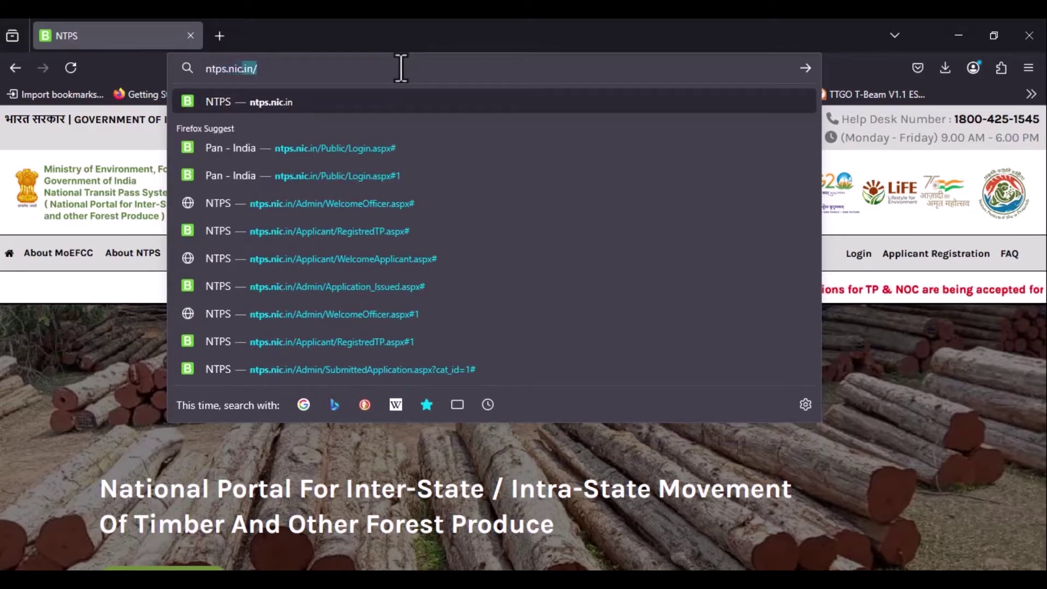
text(in/)
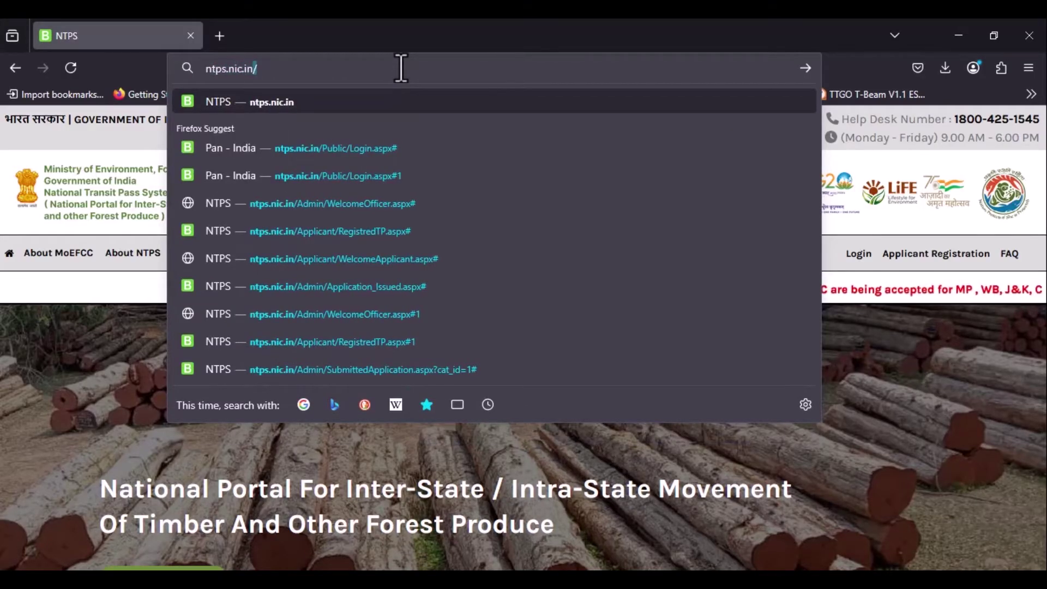
key(Return)
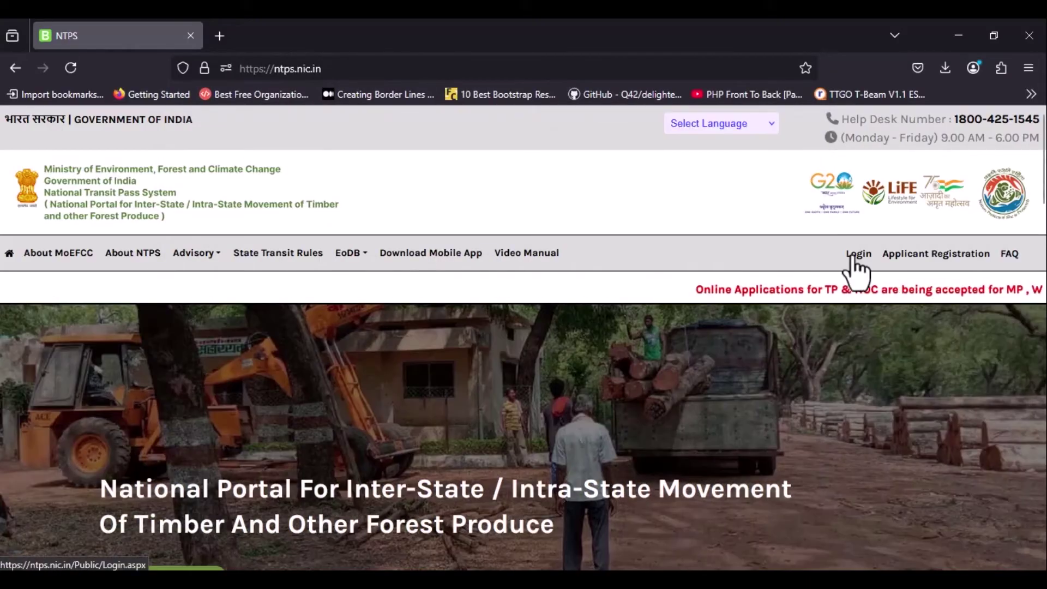
click(853, 260)
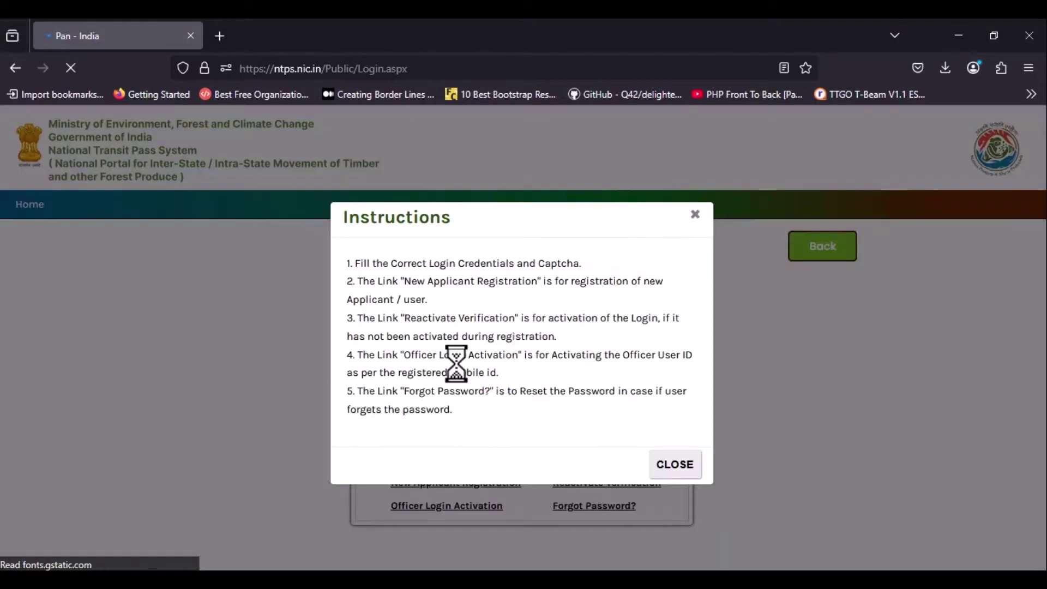
Sign in as the range officer with the login id, password and captcha.
click(675, 463)
text(rfo.)
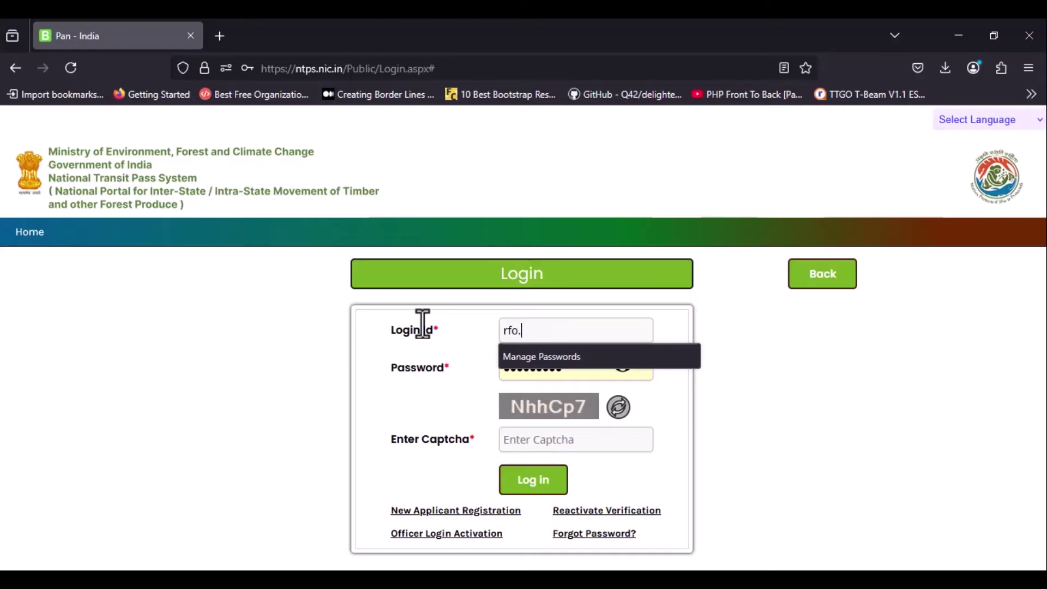
text(IWSTRANGE1.LD)
key(Tab)
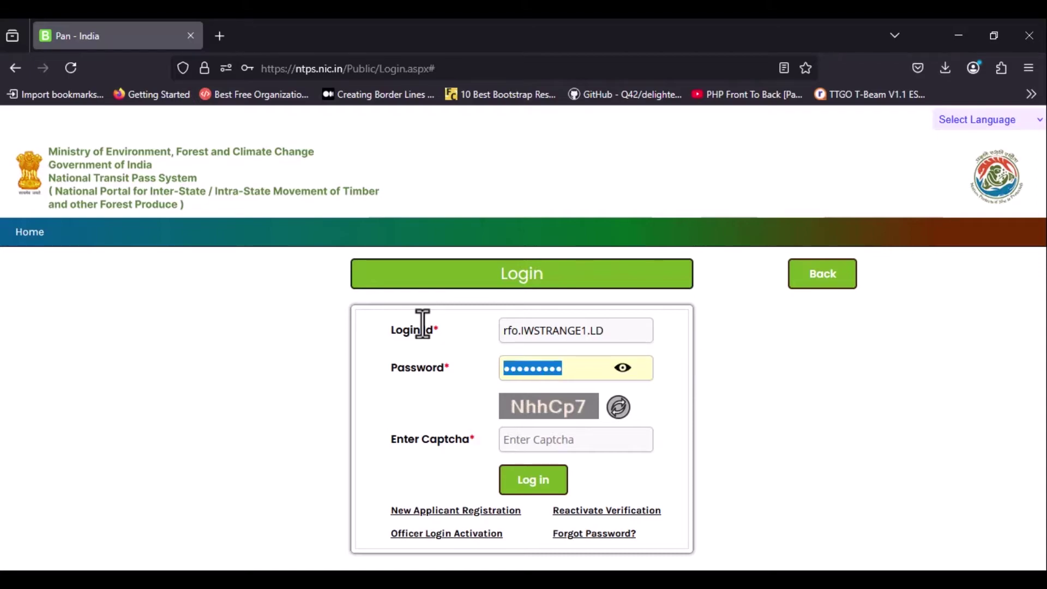
text(•••••)
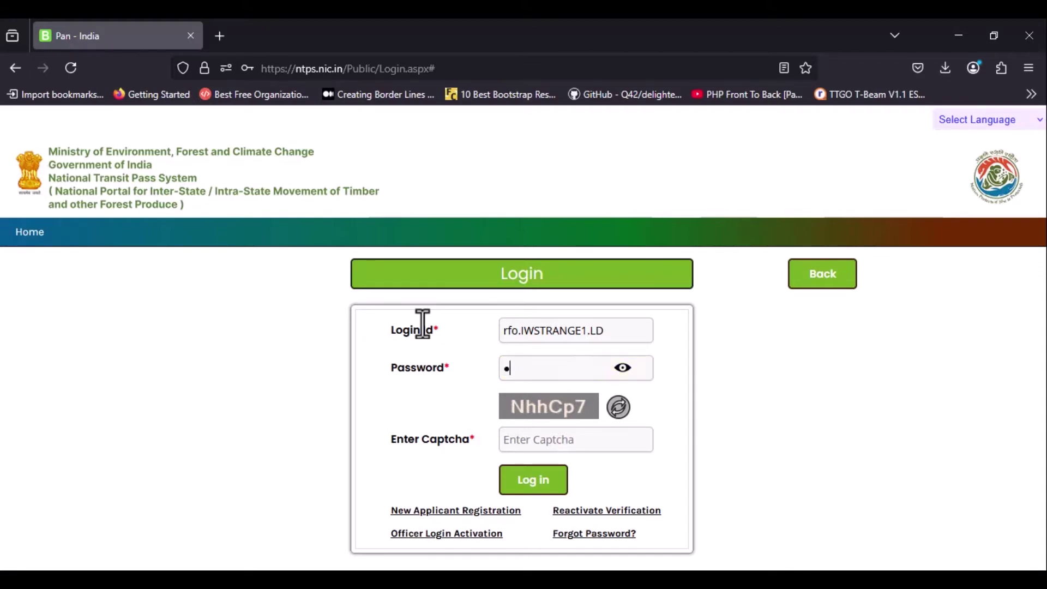
text(••••)
key(Tab)
text(Nhh)
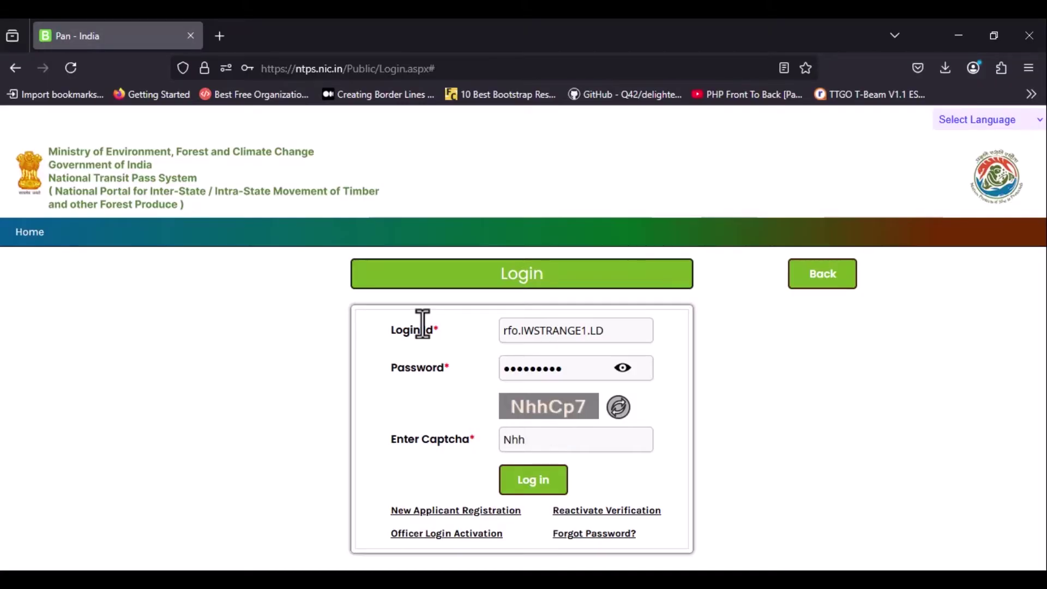
text(Cp7)
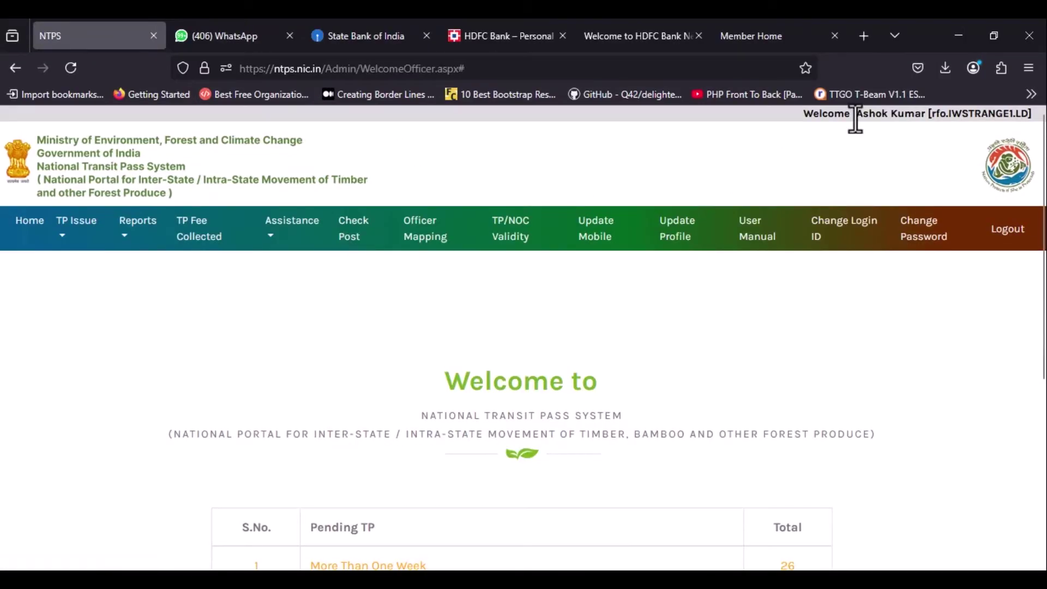
drag(856, 114, 1038, 121)
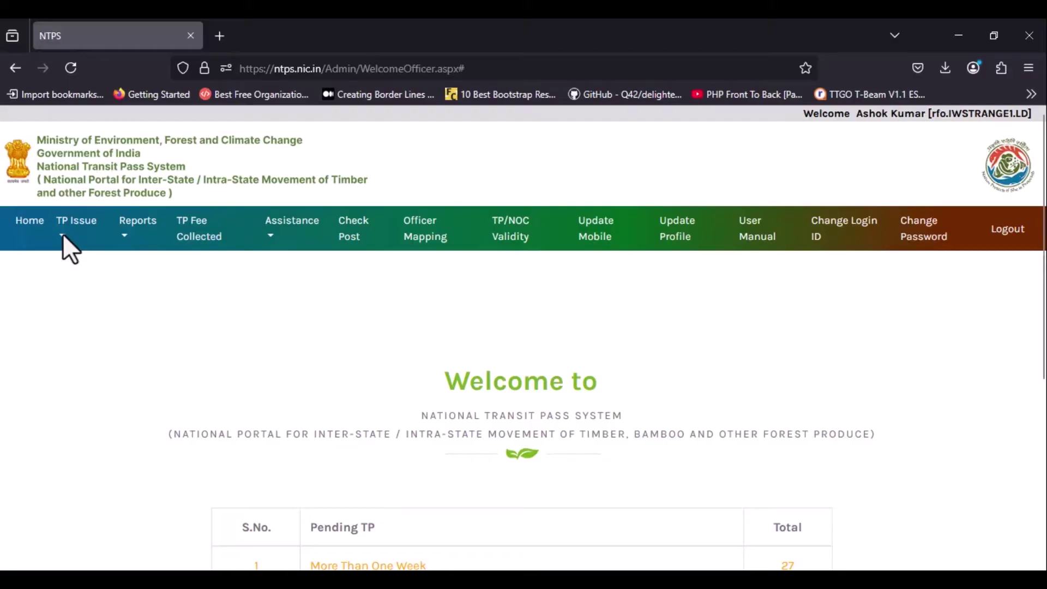
Open TP Issue > New Applications Received.
click(63, 234)
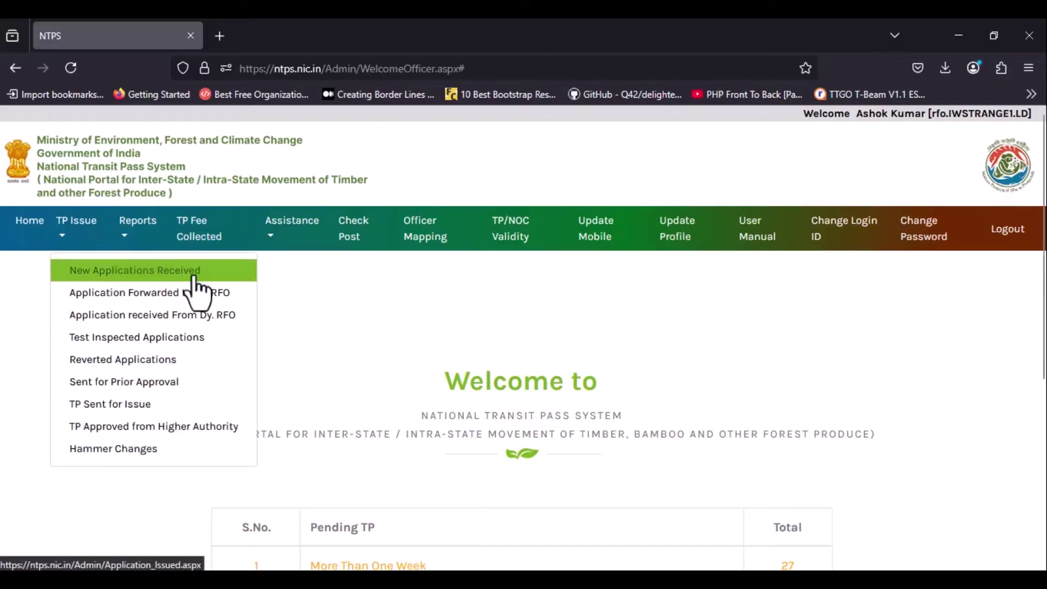
click(195, 276)
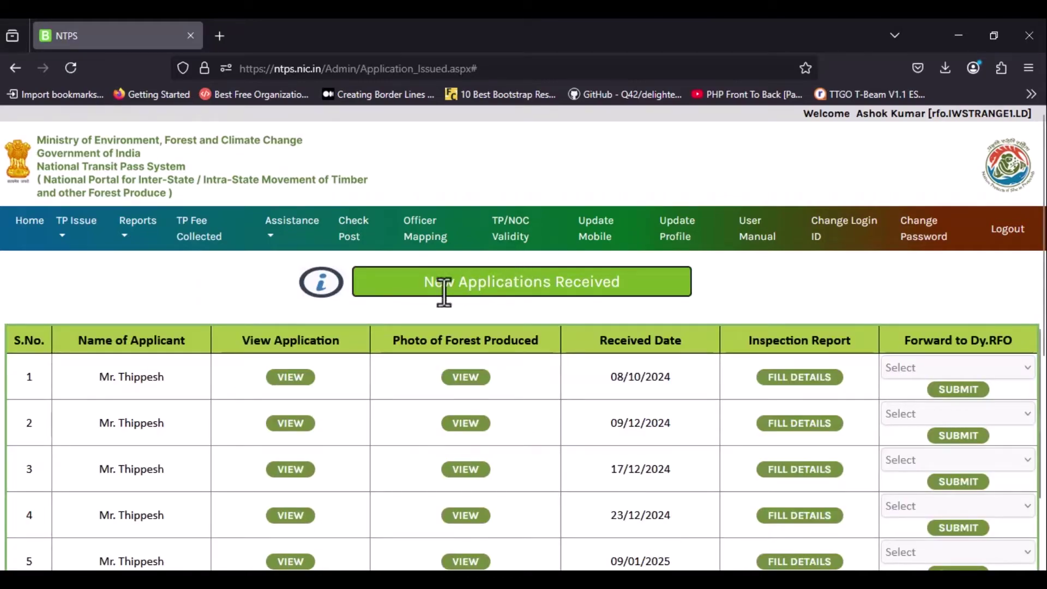
drag(423, 282, 652, 287)
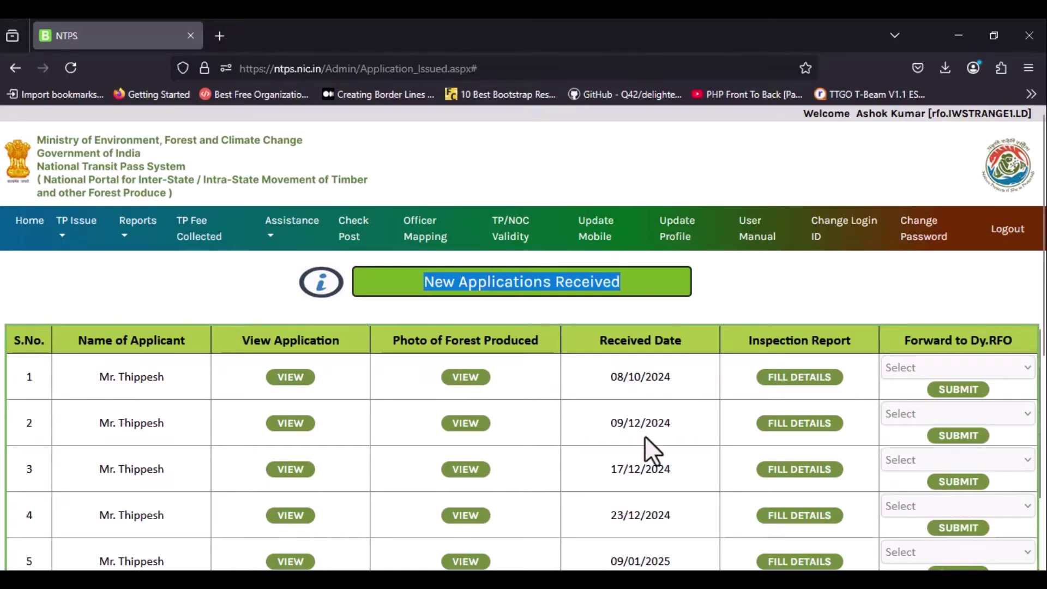
Review the received applications and view the first application's full details.
scroll(645, 438, down, 5)
scroll(644, 436, down, 3)
scroll(645, 438, up, 4)
scroll(645, 438, up, 2)
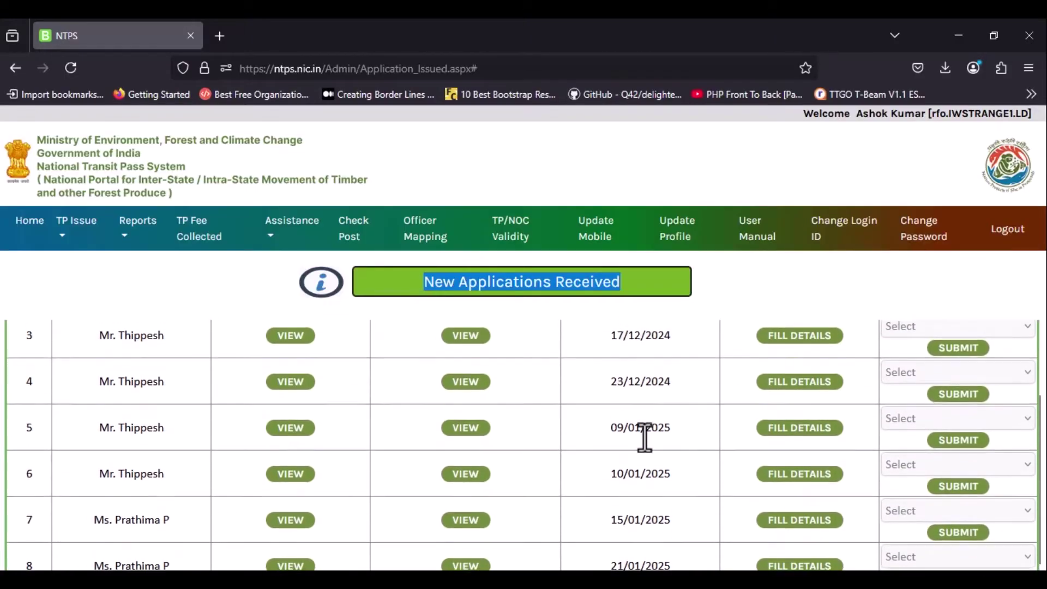
scroll(644, 437, up, 2)
scroll(651, 450, up, 1)
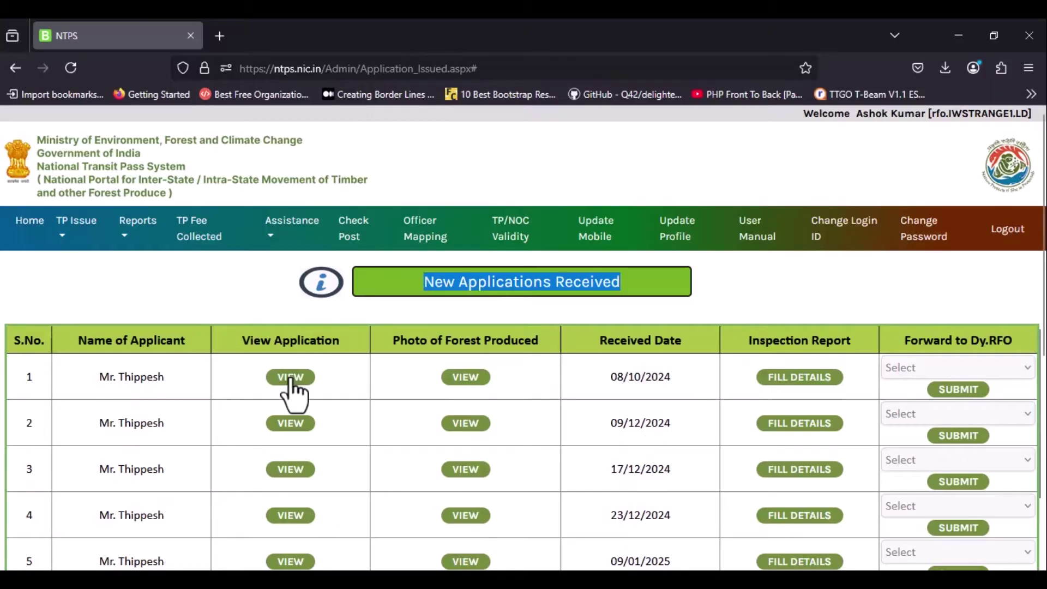
drag(242, 339, 358, 350)
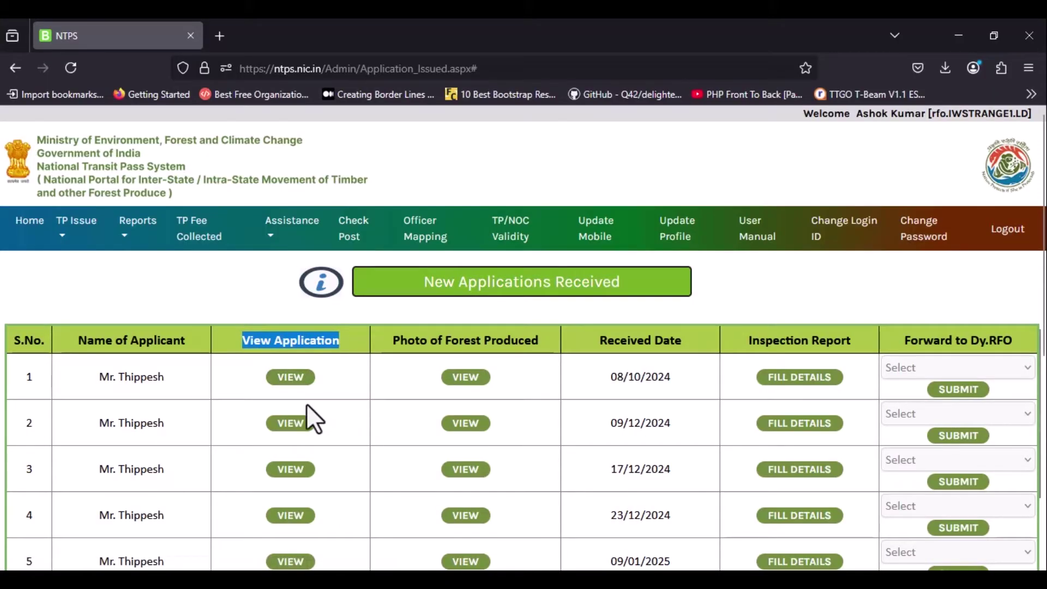
click(289, 379)
scroll(289, 382, down, 20)
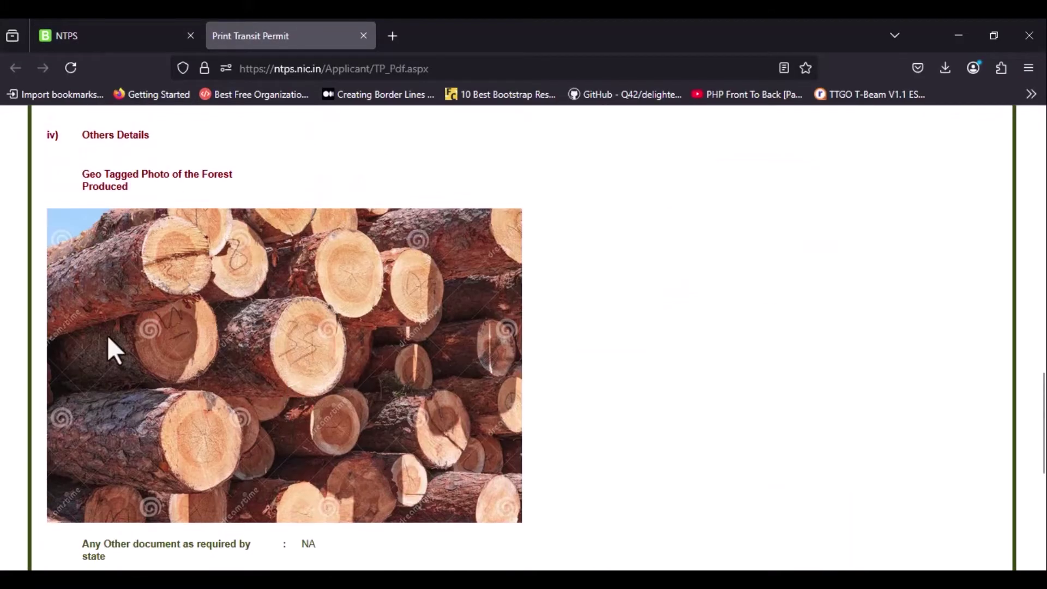
scroll(292, 363, down, 7)
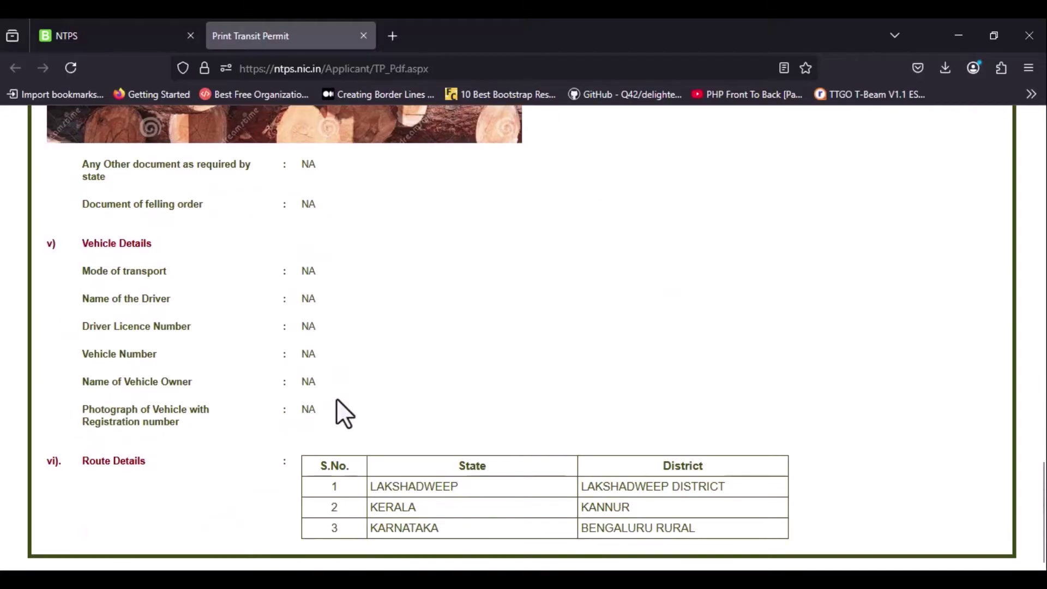
scroll(335, 398, up, 4)
scroll(336, 398, up, 10)
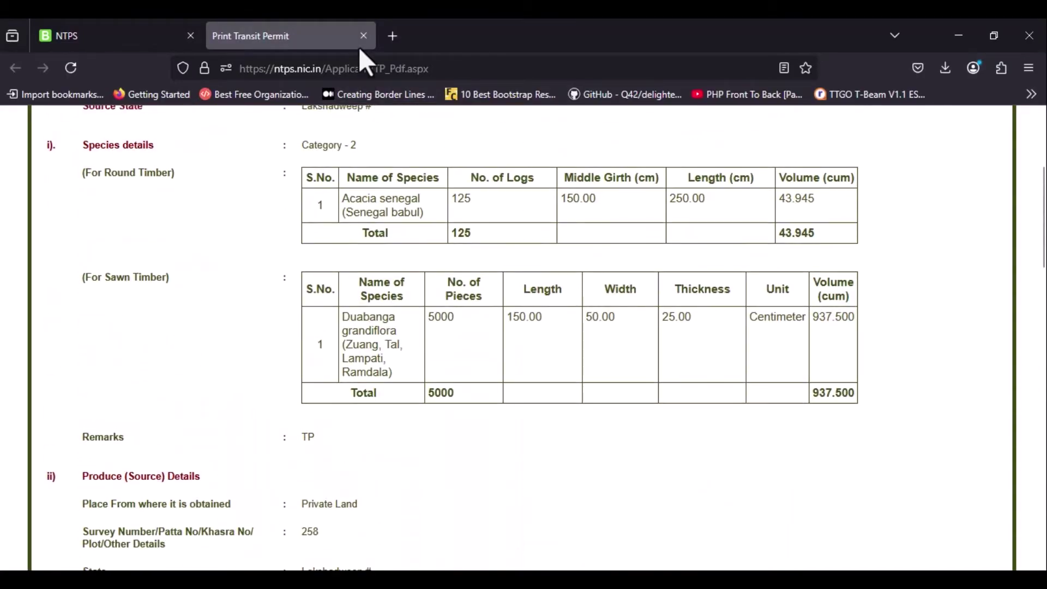
click(364, 36)
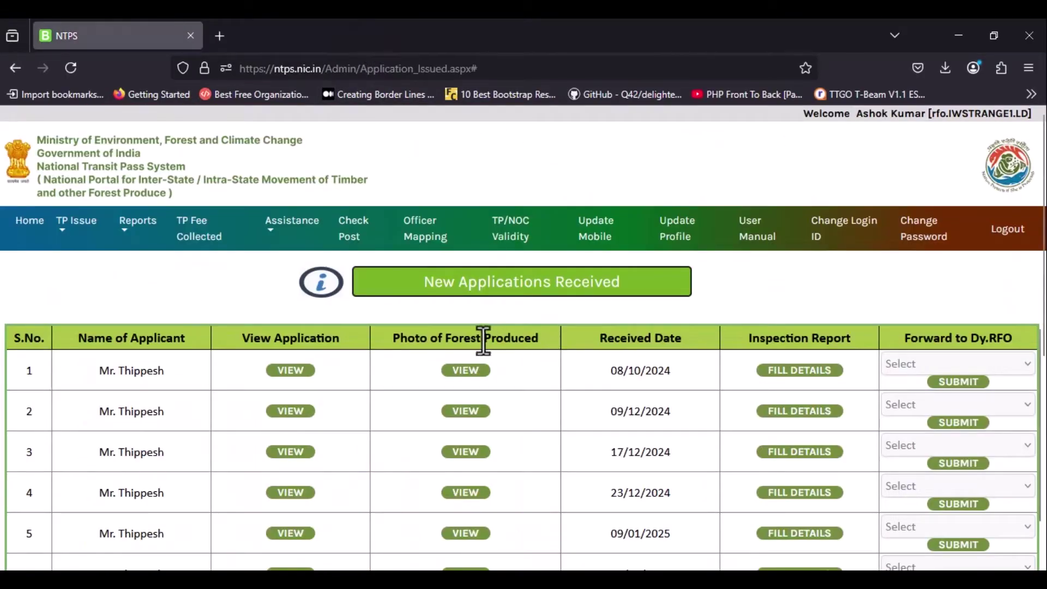
drag(392, 338, 545, 333)
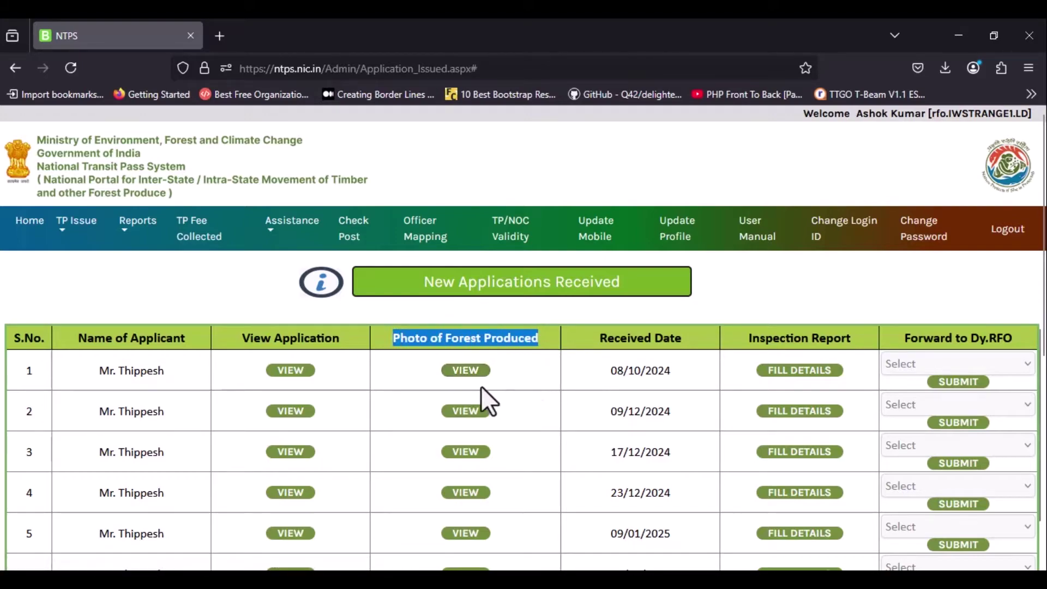
click(462, 371)
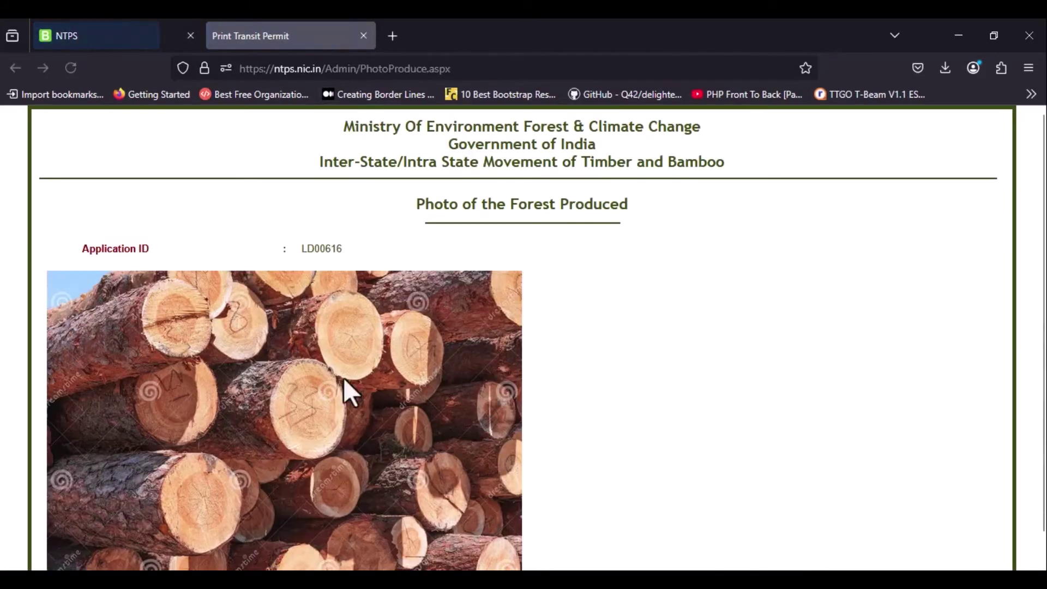
scroll(353, 412, down, 1)
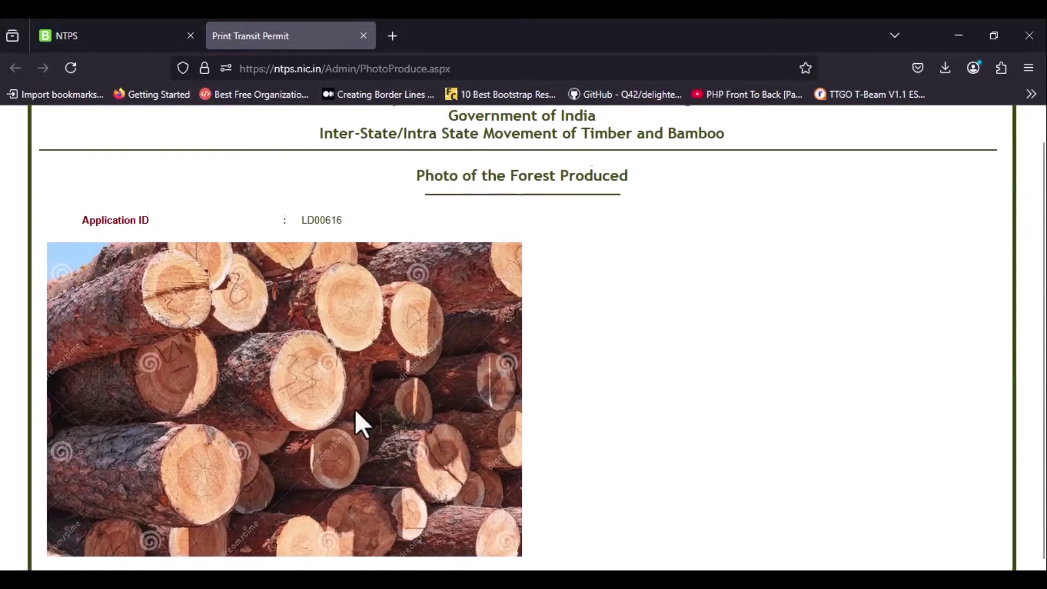
scroll(354, 408, up, 1)
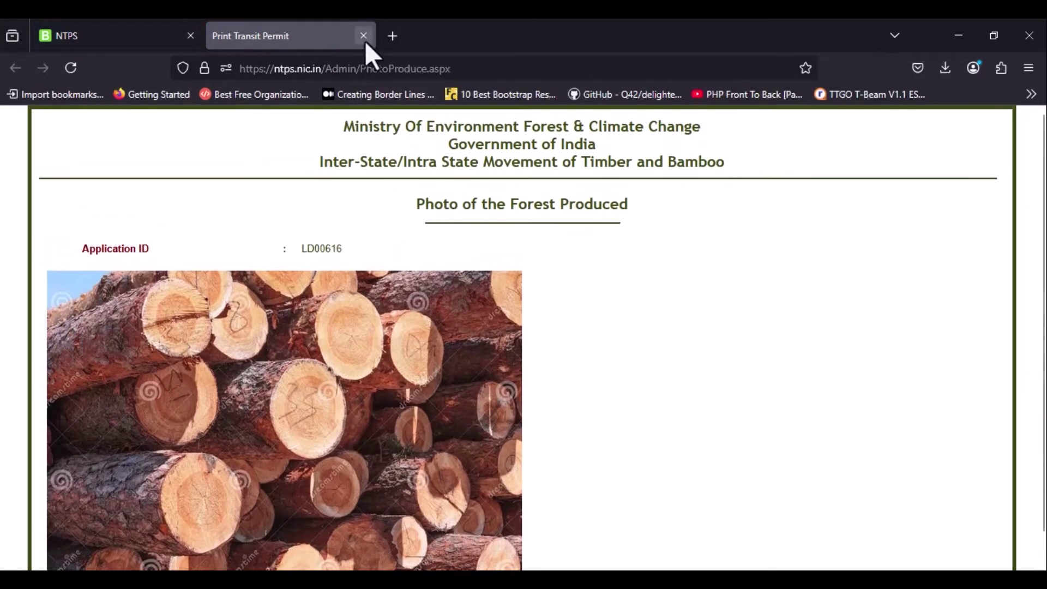
click(363, 36)
scroll(491, 502, down, 1)
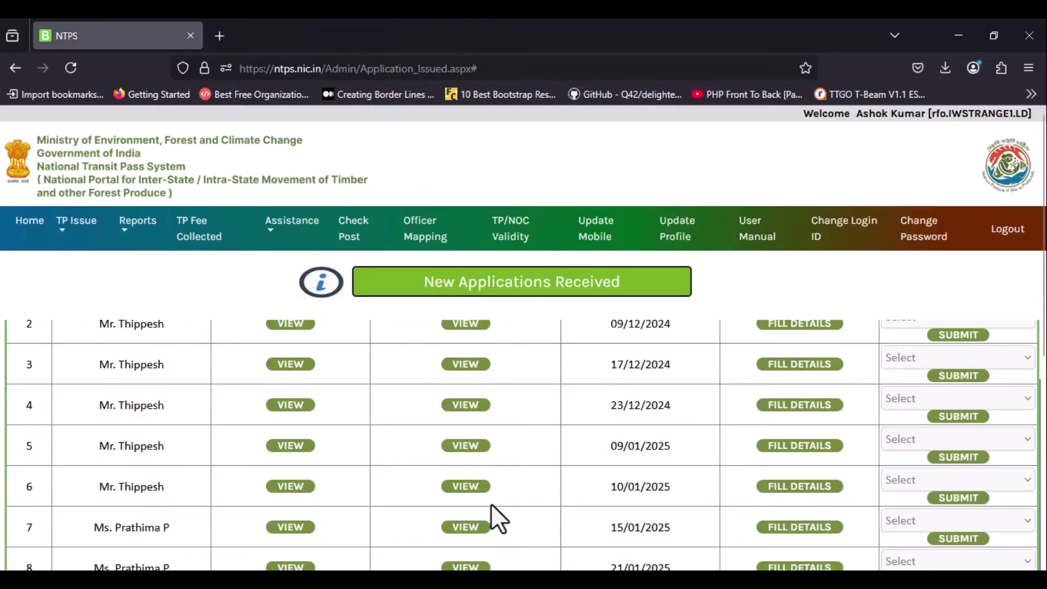
Start the Inspection Report for Issuance of TP for application 3.
click(782, 487)
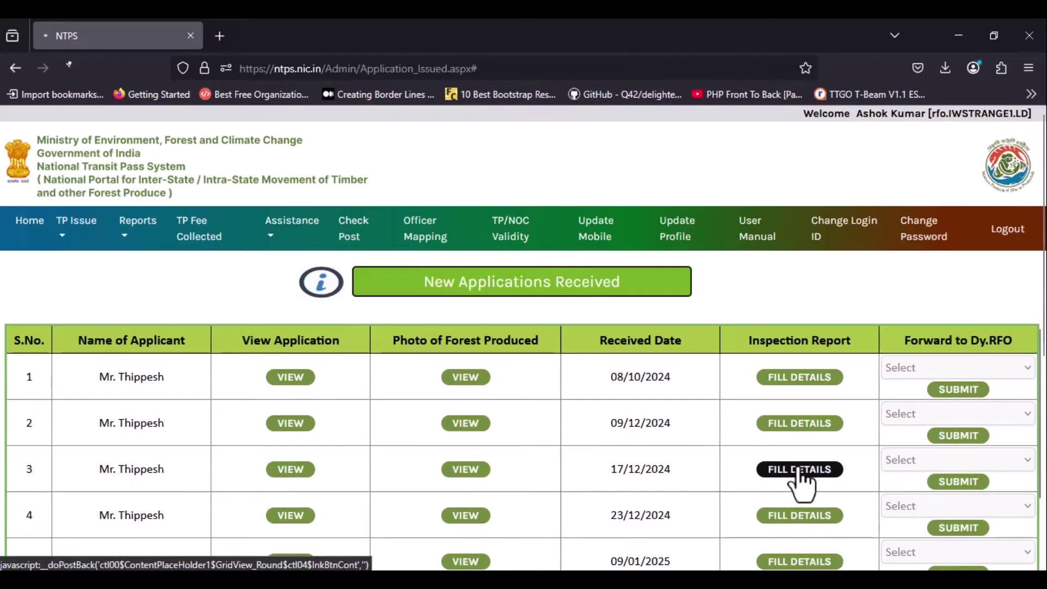
click(798, 471)
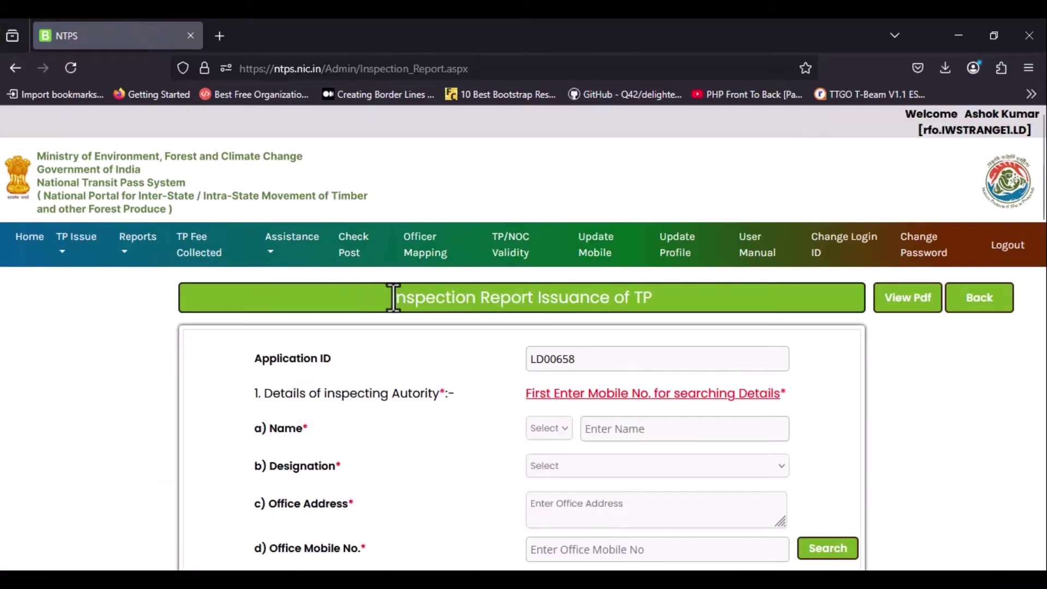
drag(390, 295, 661, 298)
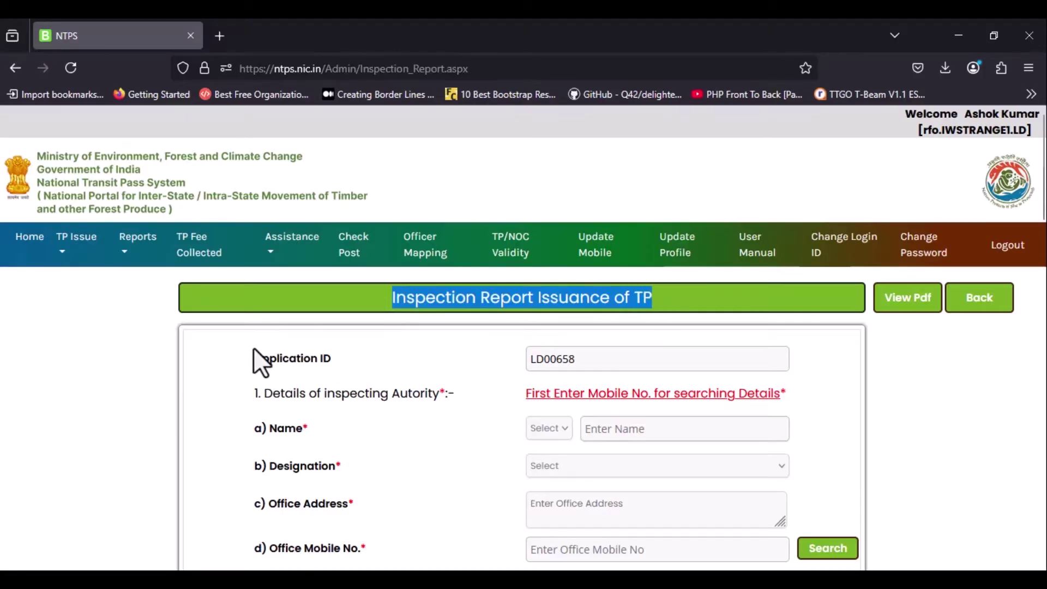
scroll(254, 354, down, 2)
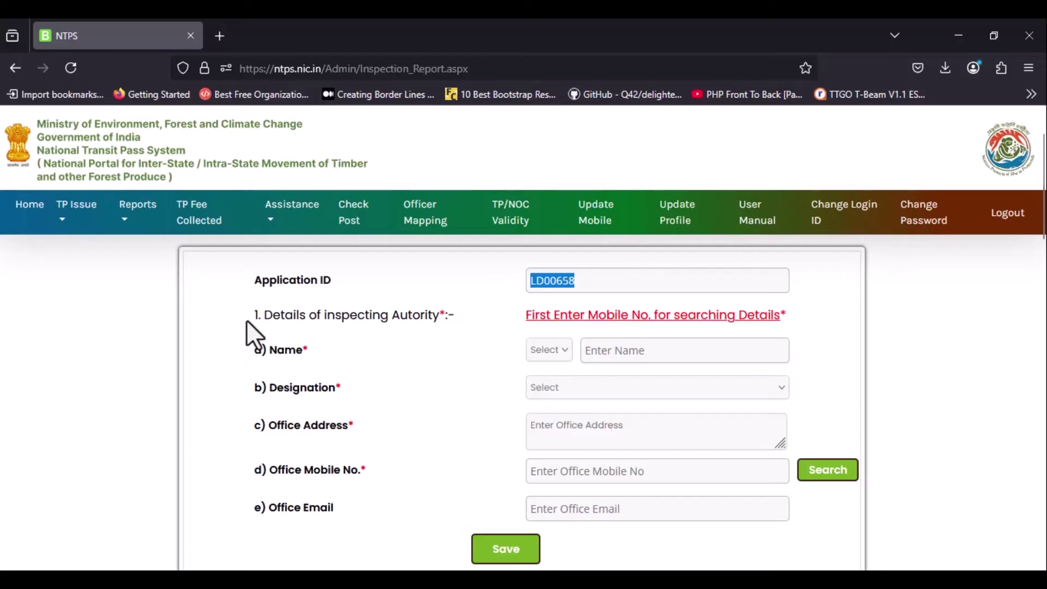
click(265, 319)
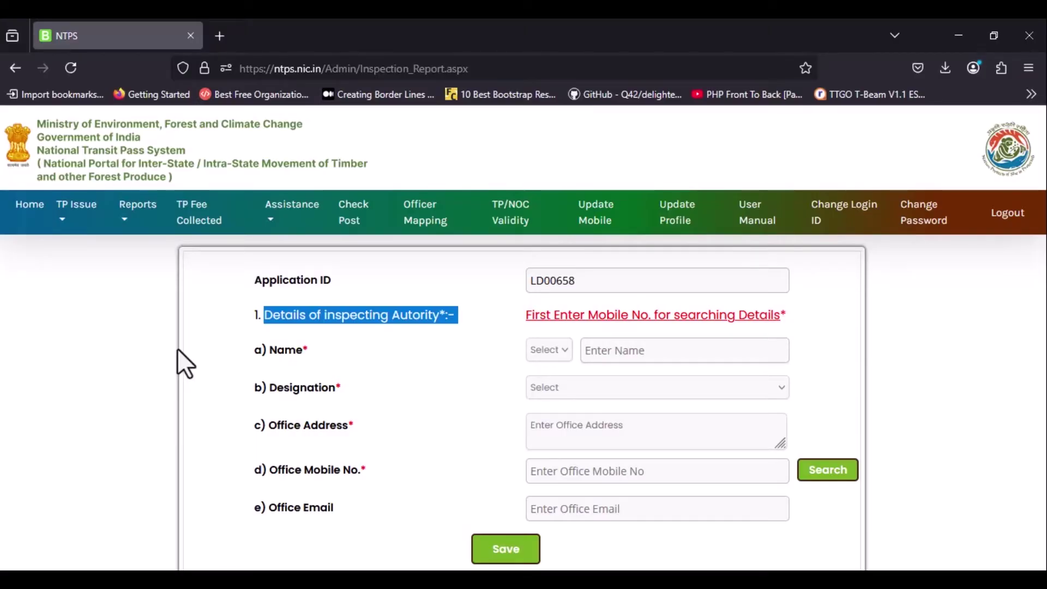
scroll(474, 390, down, 2)
Enter the inspecting officer as Mr. with the officer's name and designation Round Officer.
click(549, 271)
click(549, 311)
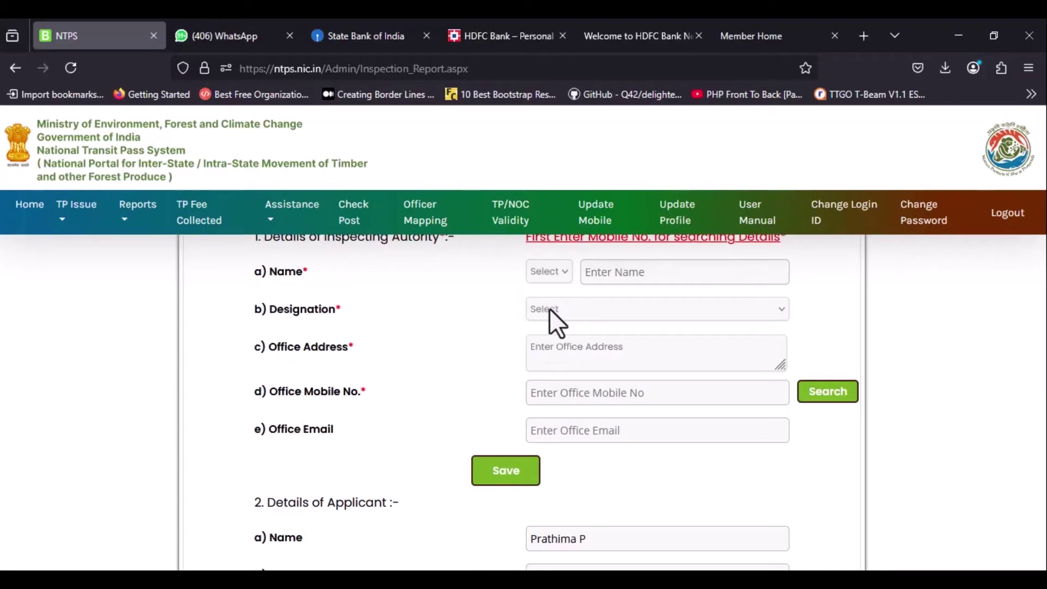
click(622, 273)
text(Kumar)
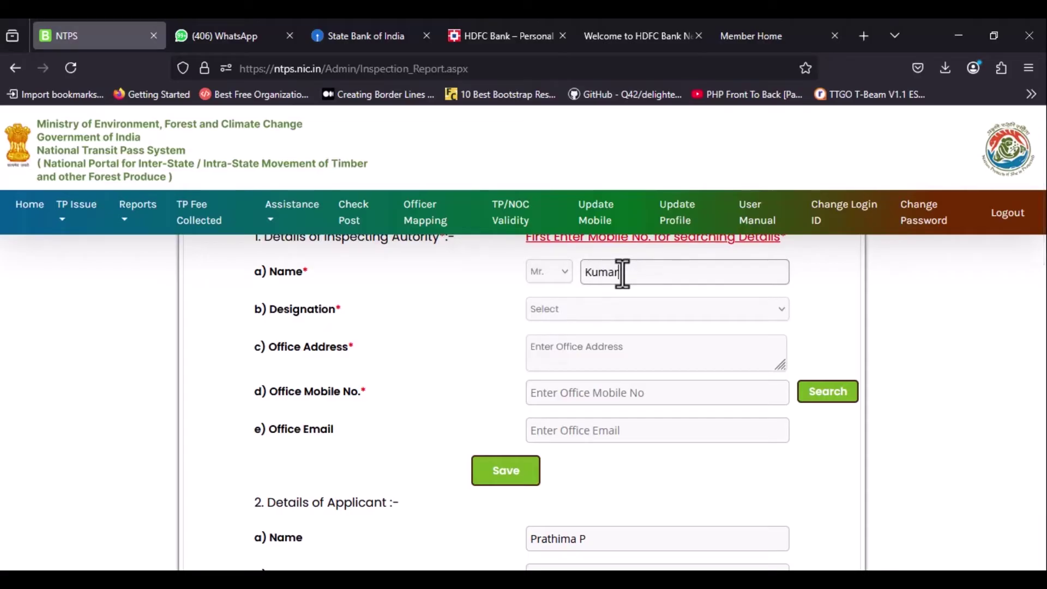
click(590, 309)
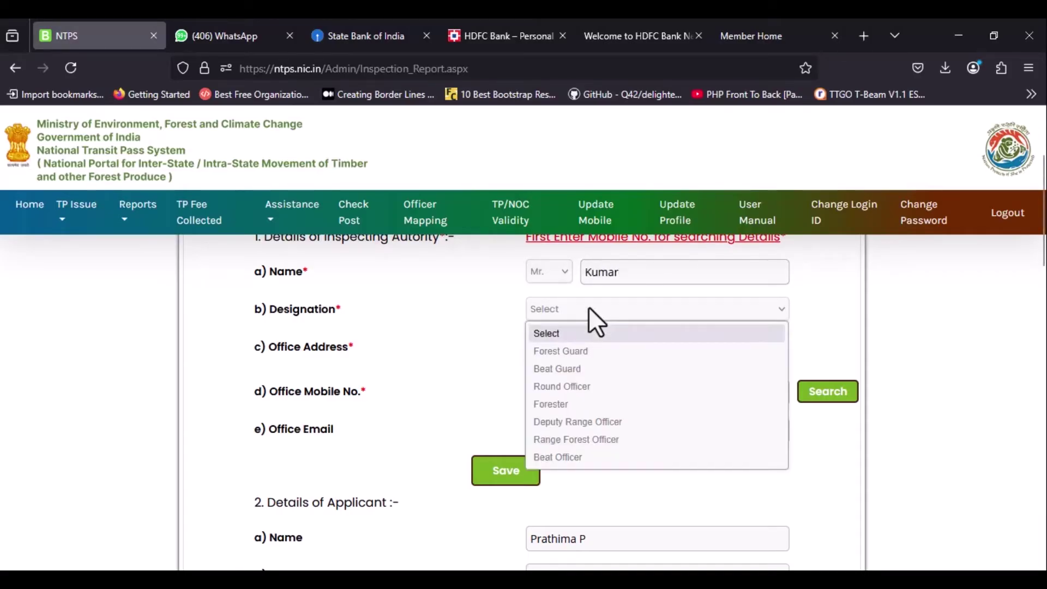
click(581, 386)
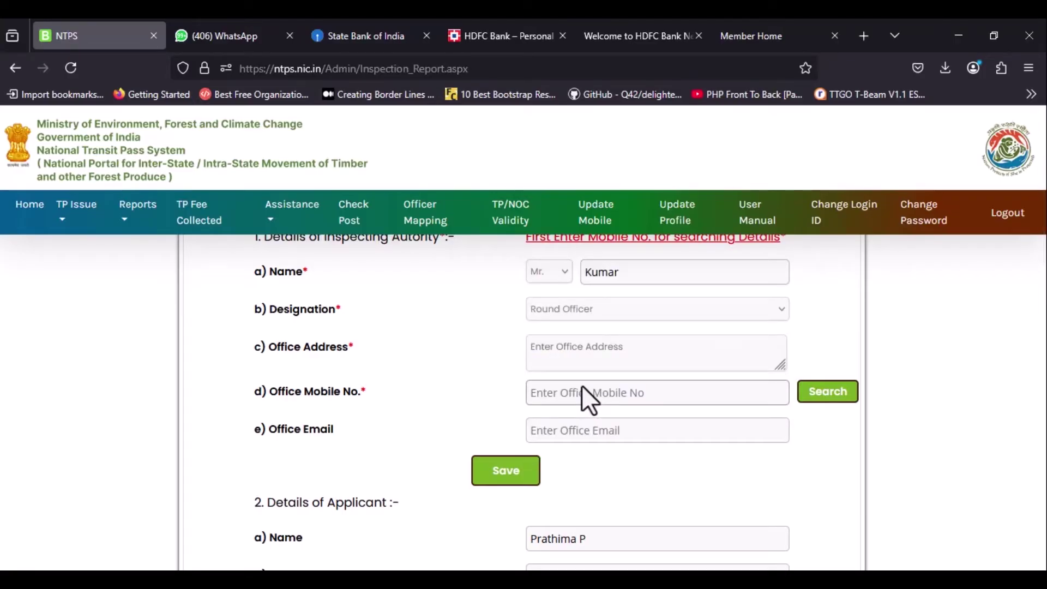
Fill in the office address and the office mobile number.
click(626, 349)
text(Office addre)
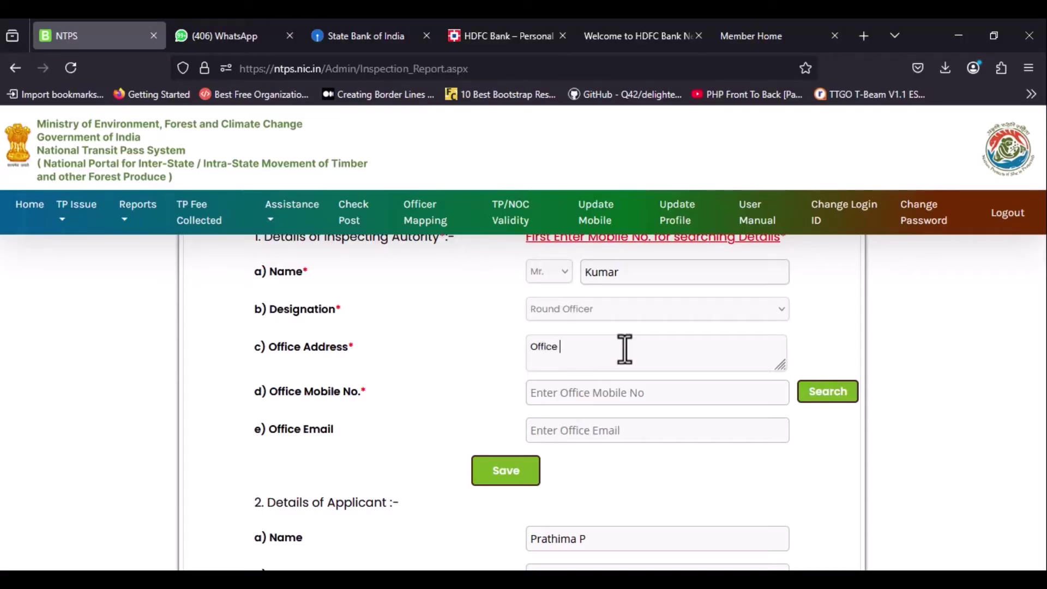
text(ss of the)
text(inspecting officer)
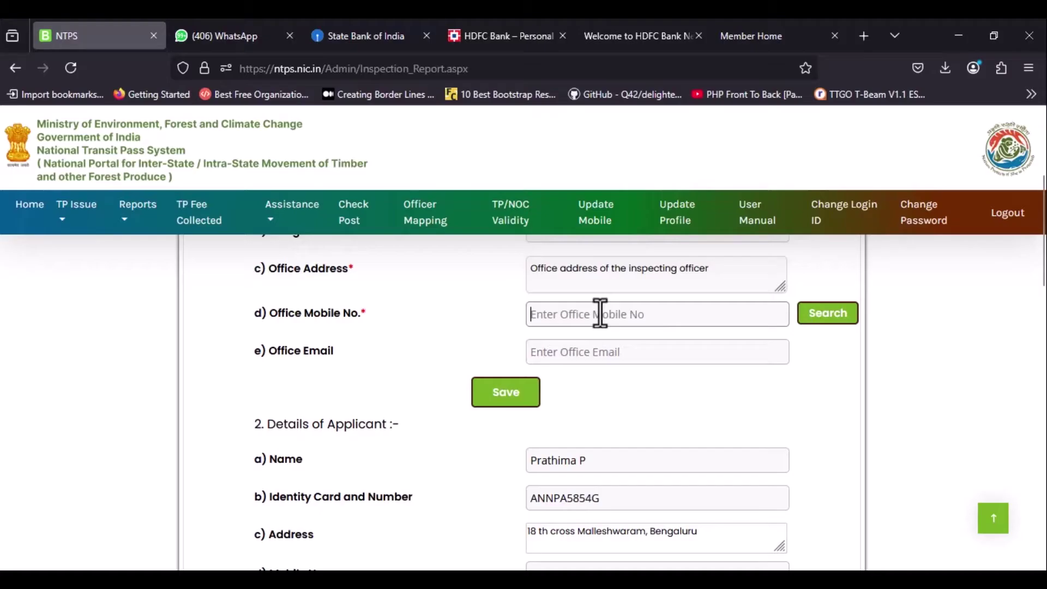
text(5656)
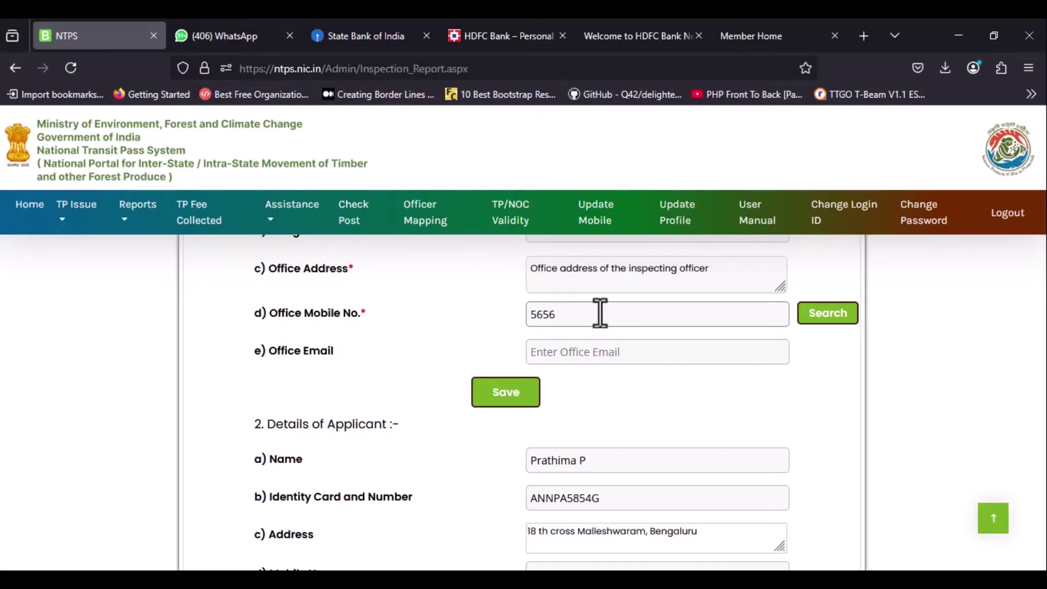
text(565656)
Check the applicant's name, ID card and mobile number, then reach Details of Species/Produce.
scroll(605, 338, down, 3)
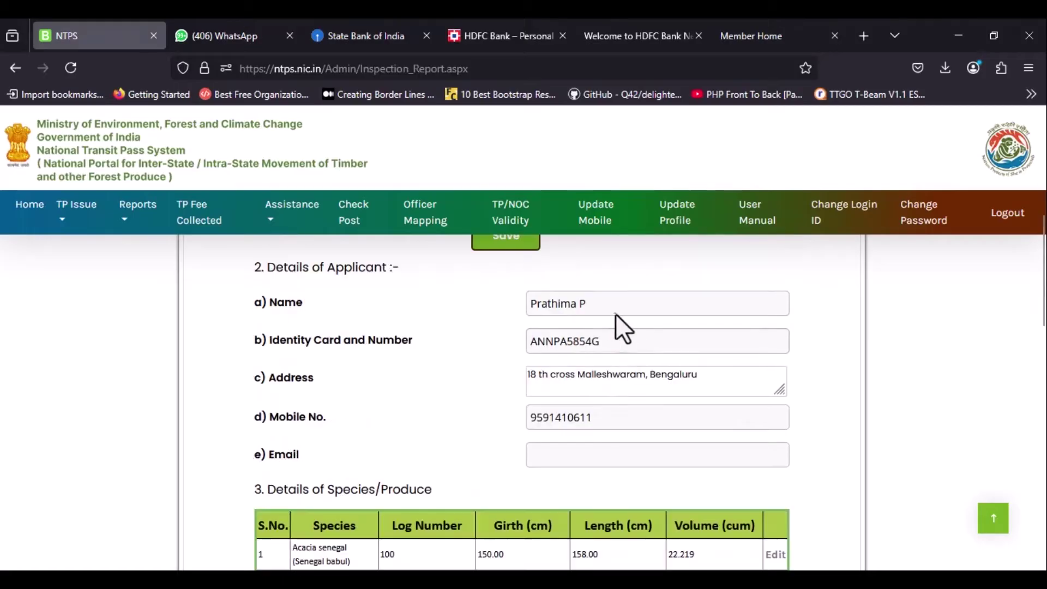
drag(548, 303, 523, 307)
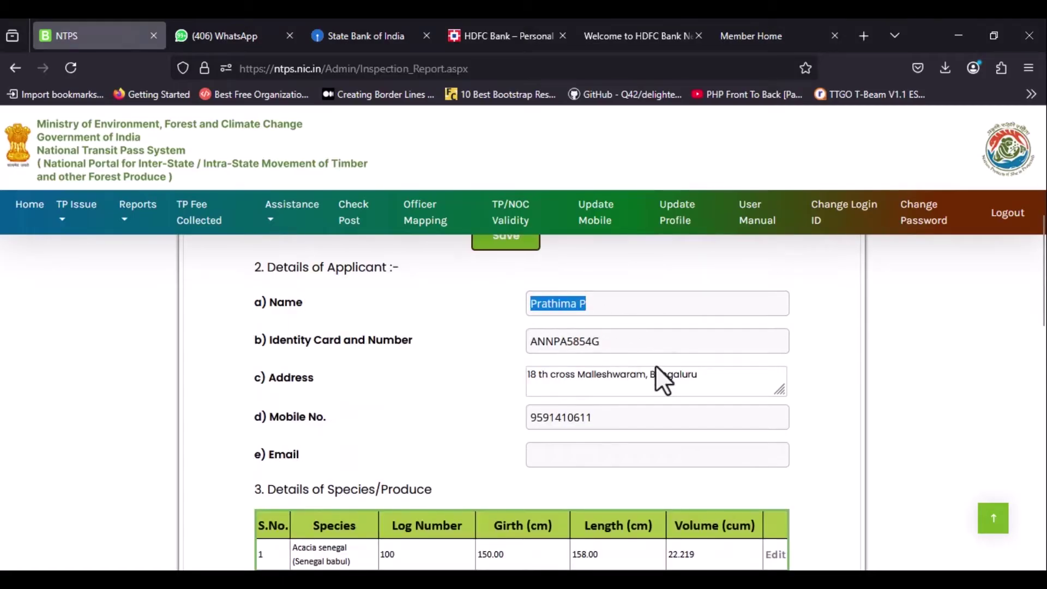
drag(600, 340, 530, 334)
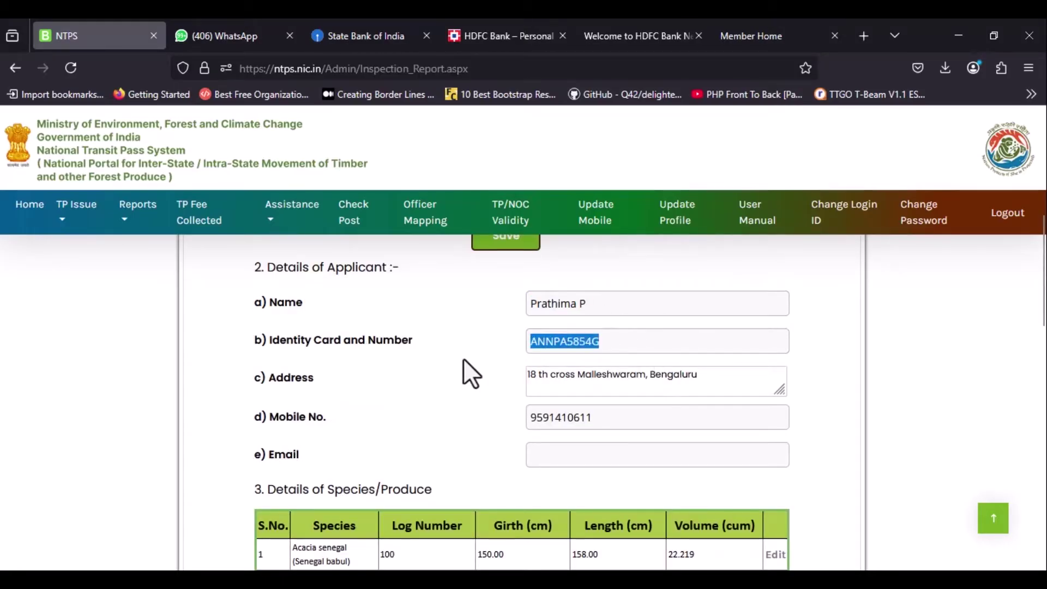
scroll(463, 358, down, 2)
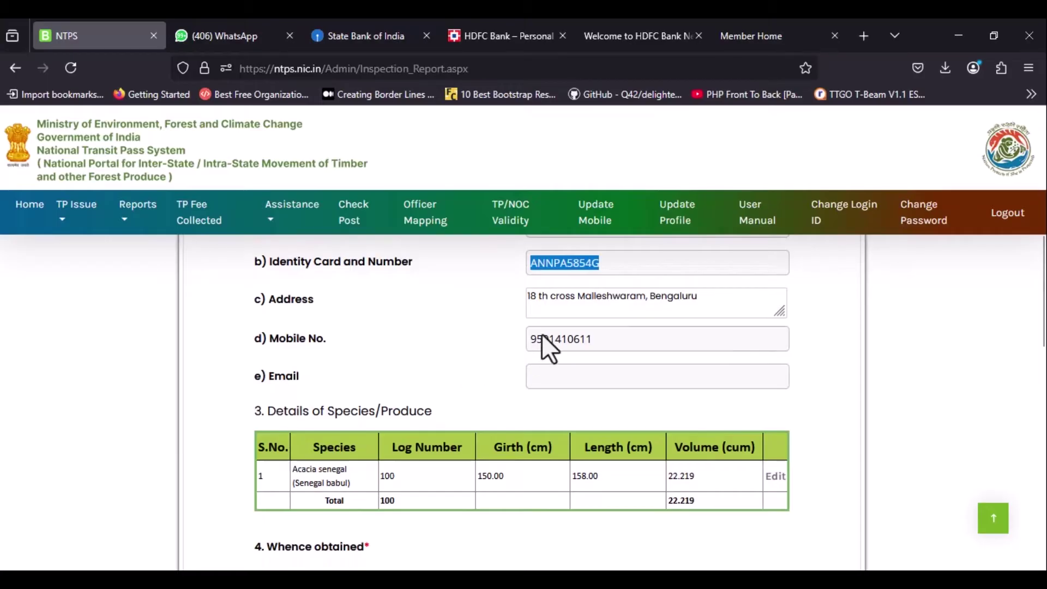
drag(599, 339, 526, 338)
scroll(468, 345, down, 4)
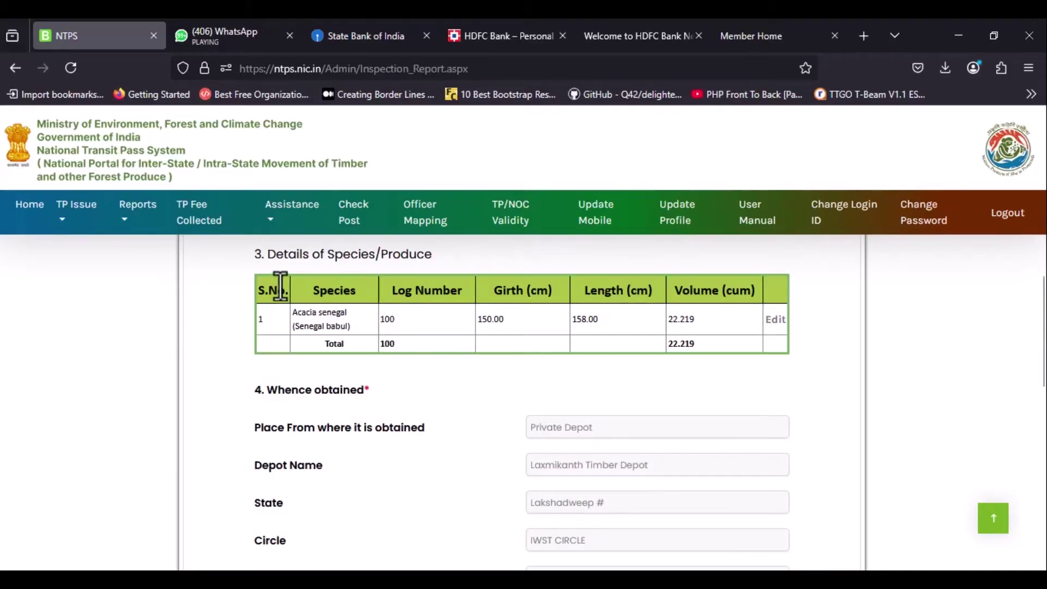
drag(268, 253, 450, 244)
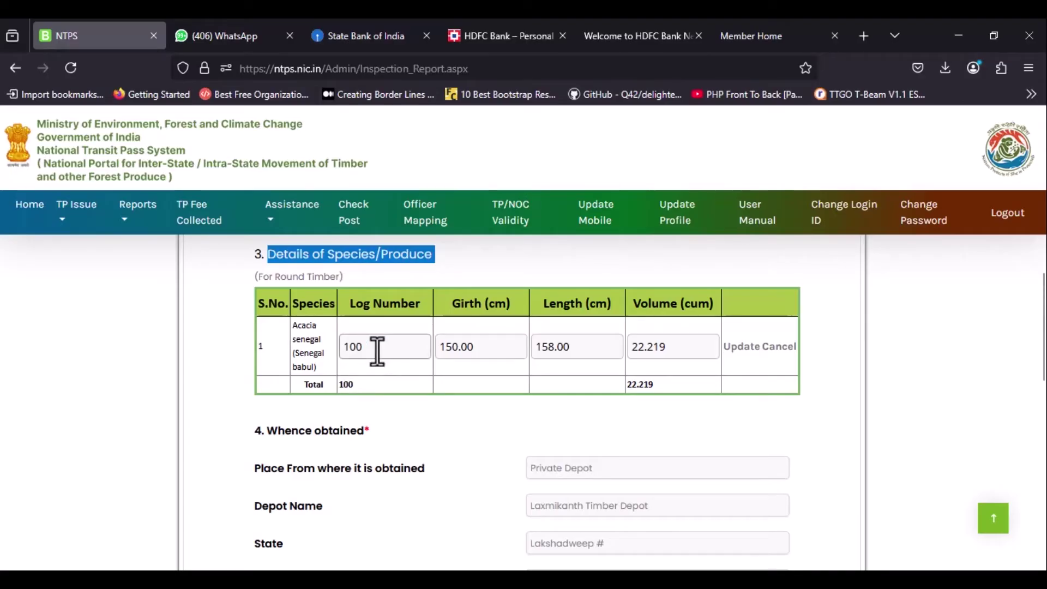
Change the Acacia senegal log number from 100 to 105, giving volume 23.330.
click(272, 488)
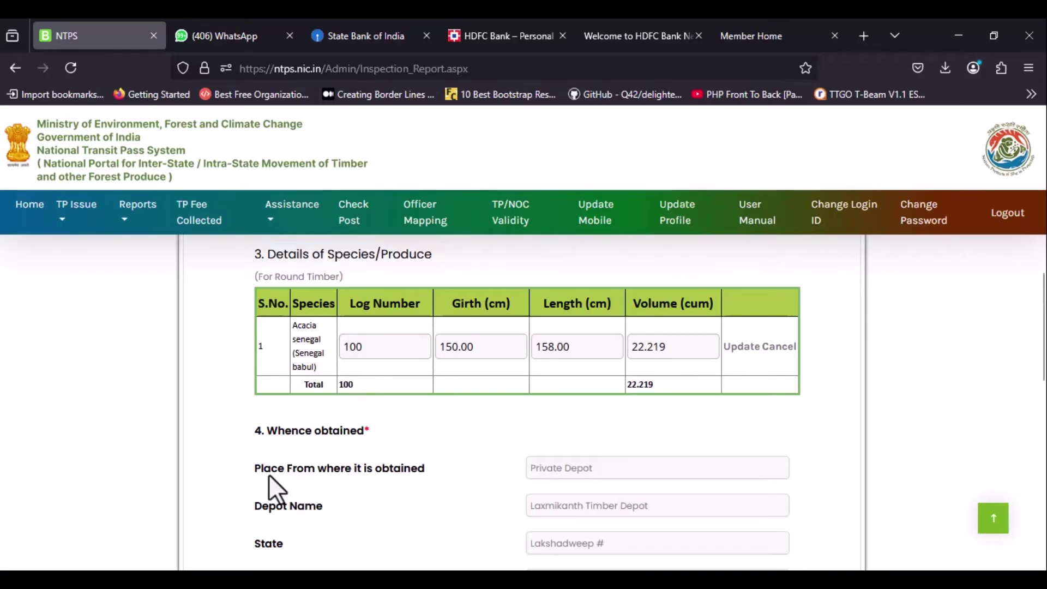
key(BackSpace)
text(5)
drag(397, 333, 383, 334)
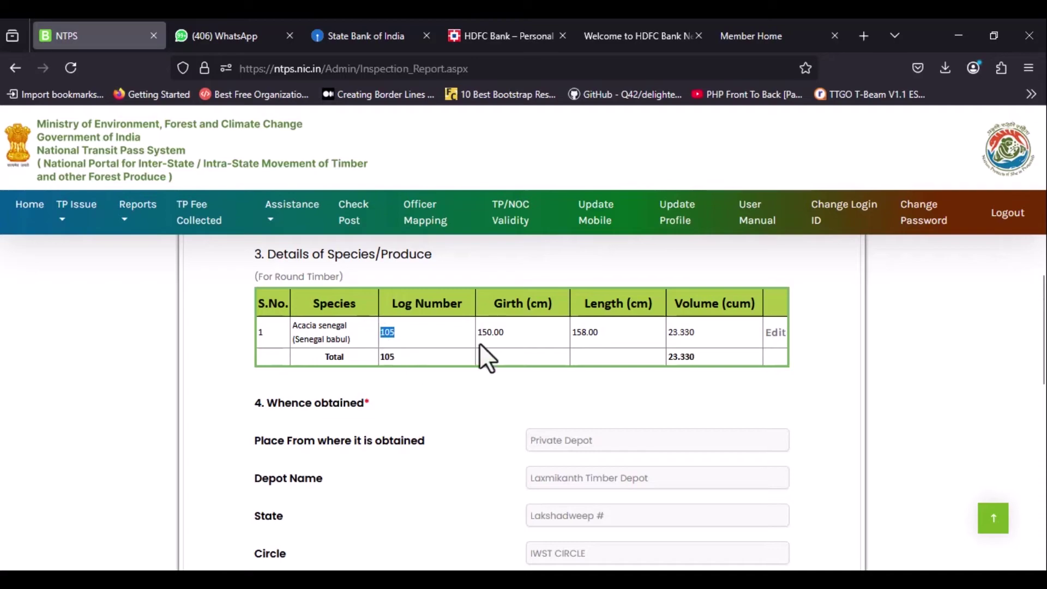
drag(698, 332, 669, 333)
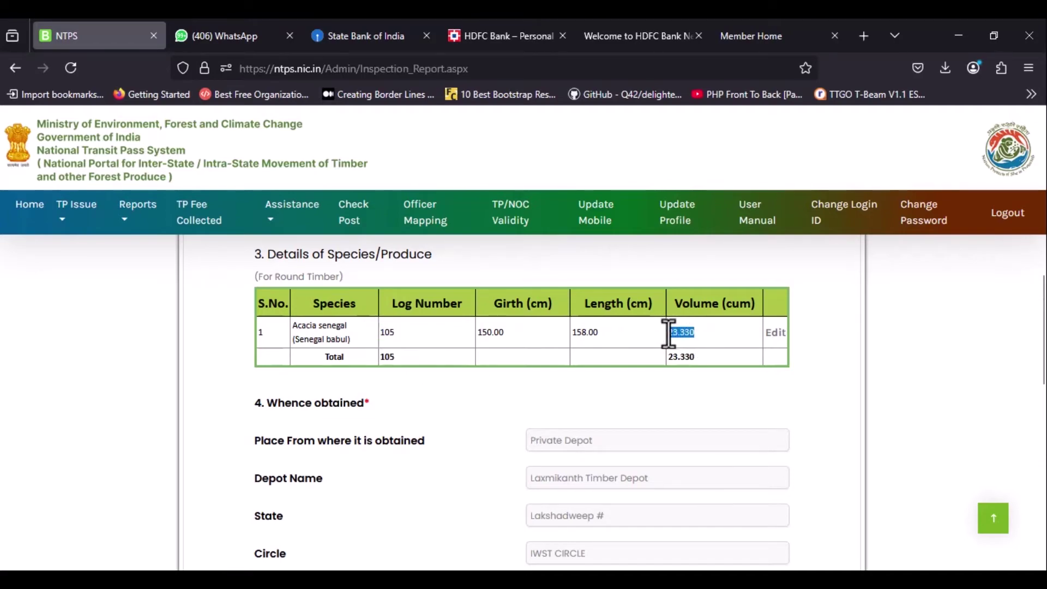
scroll(470, 423, down, 3)
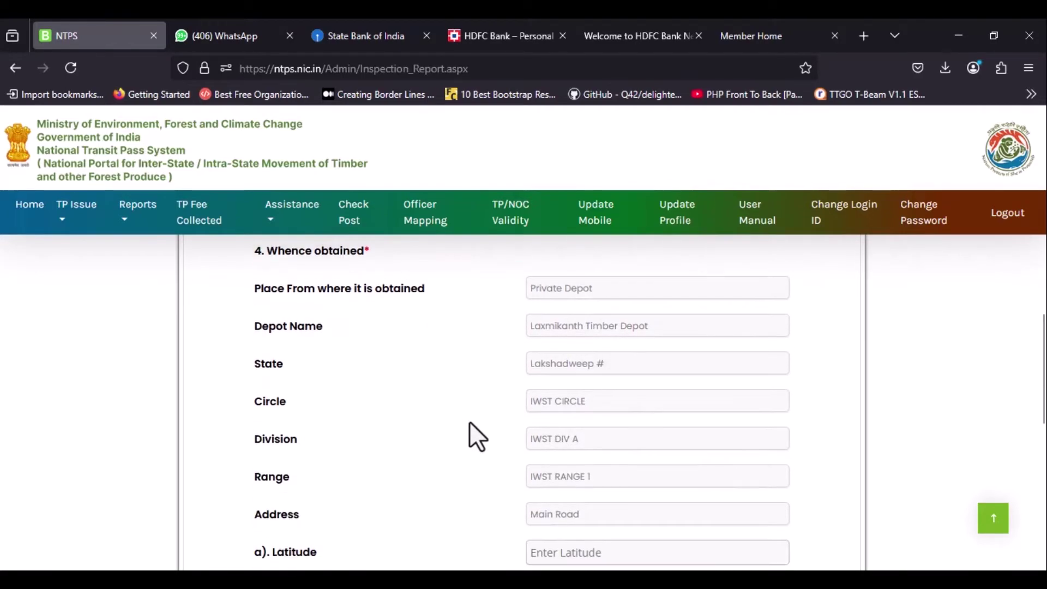
drag(252, 247, 338, 260)
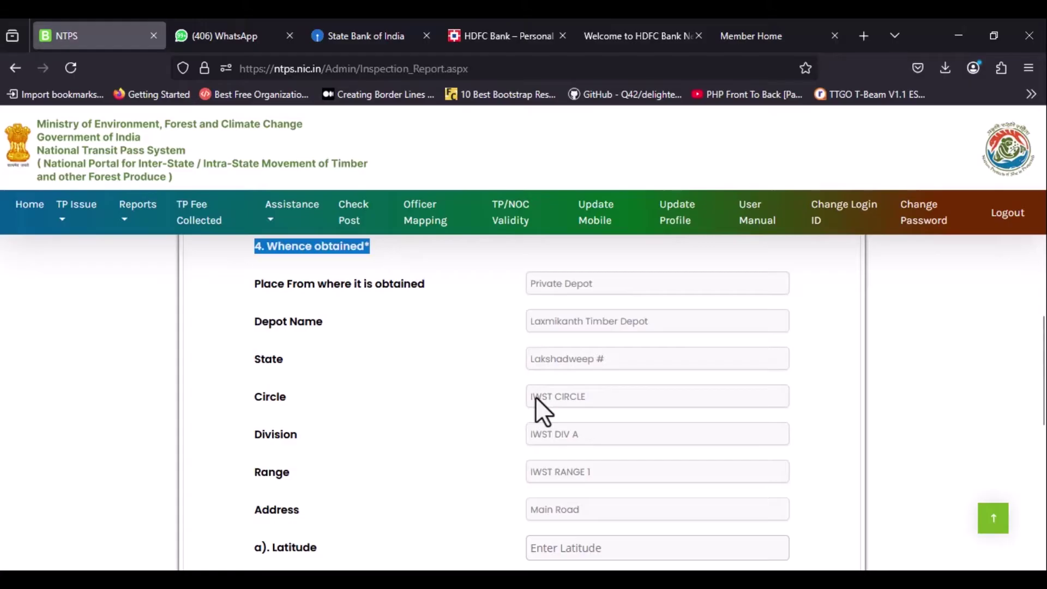
scroll(561, 451, down, 1)
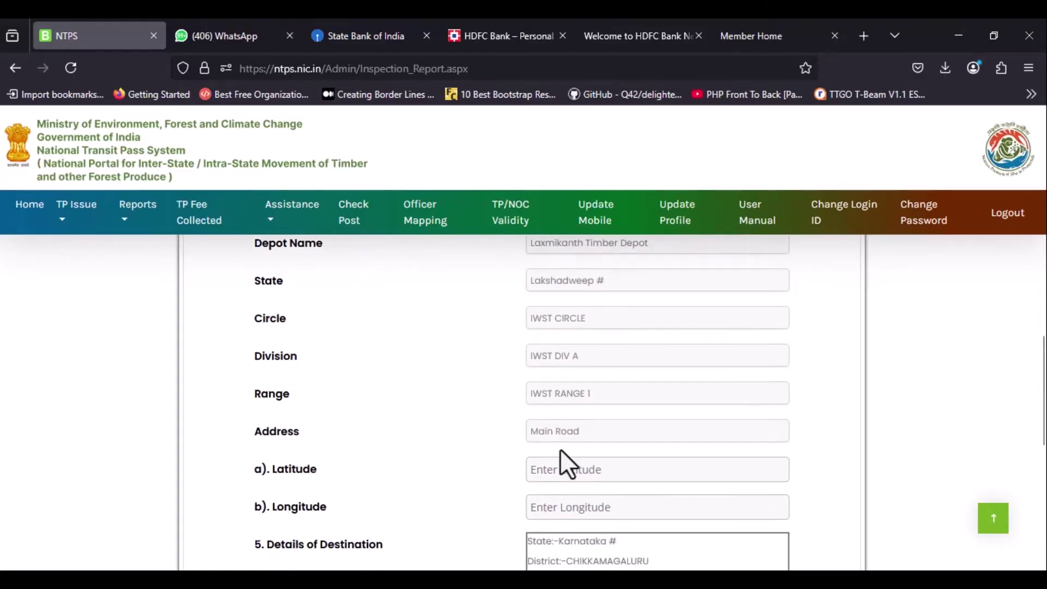
scroll(562, 452, down, 3)
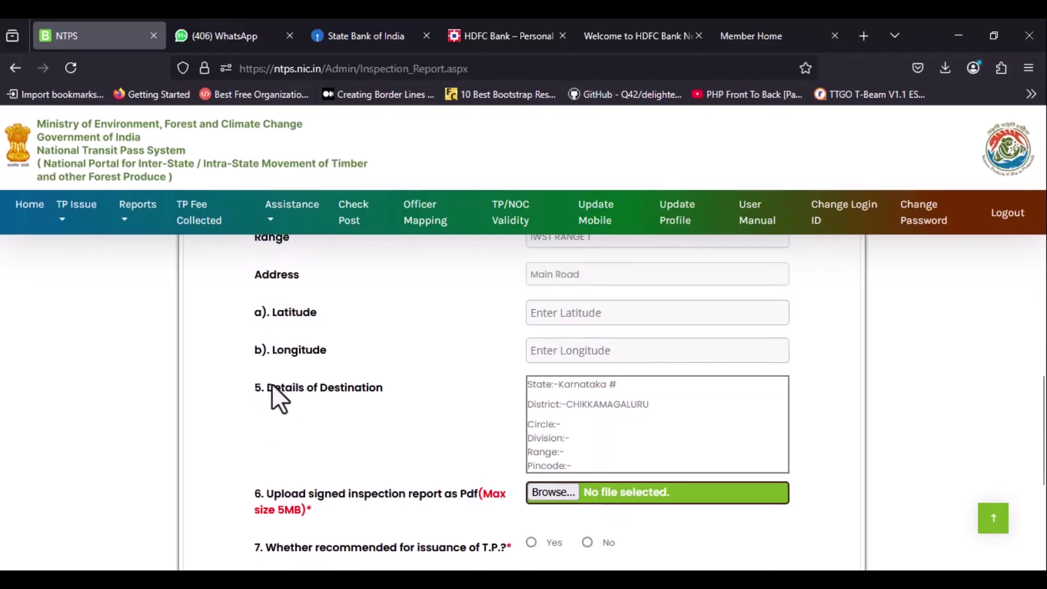
drag(268, 387, 395, 385)
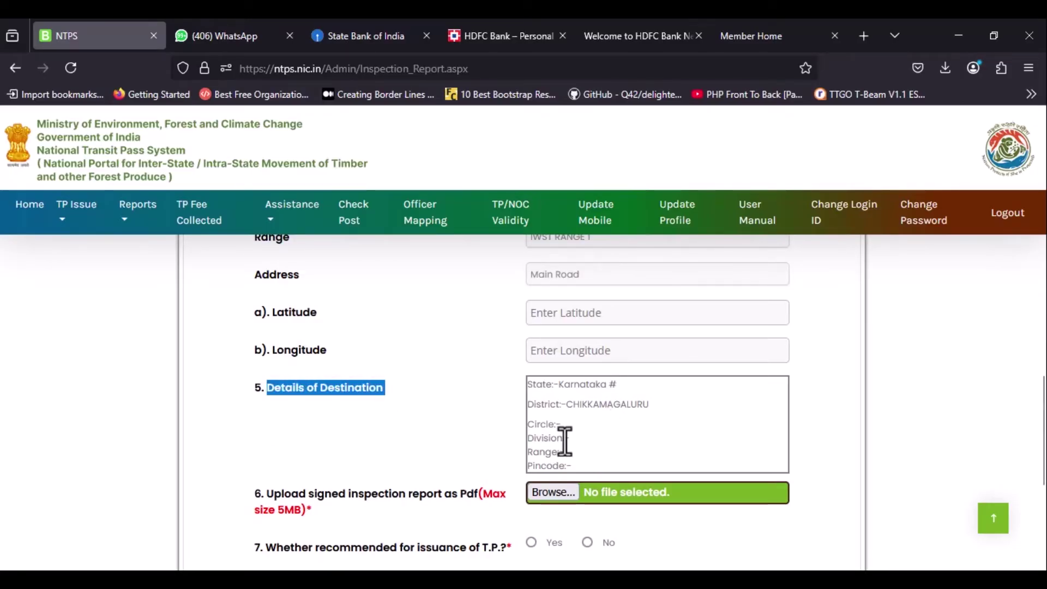
drag(573, 467, 517, 383)
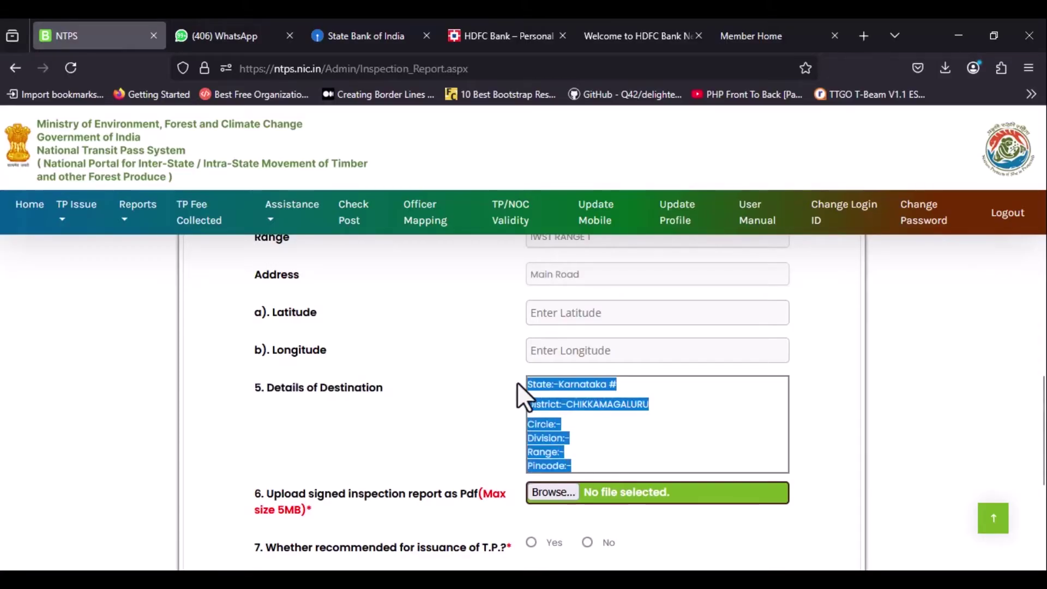
scroll(587, 441, down, 3)
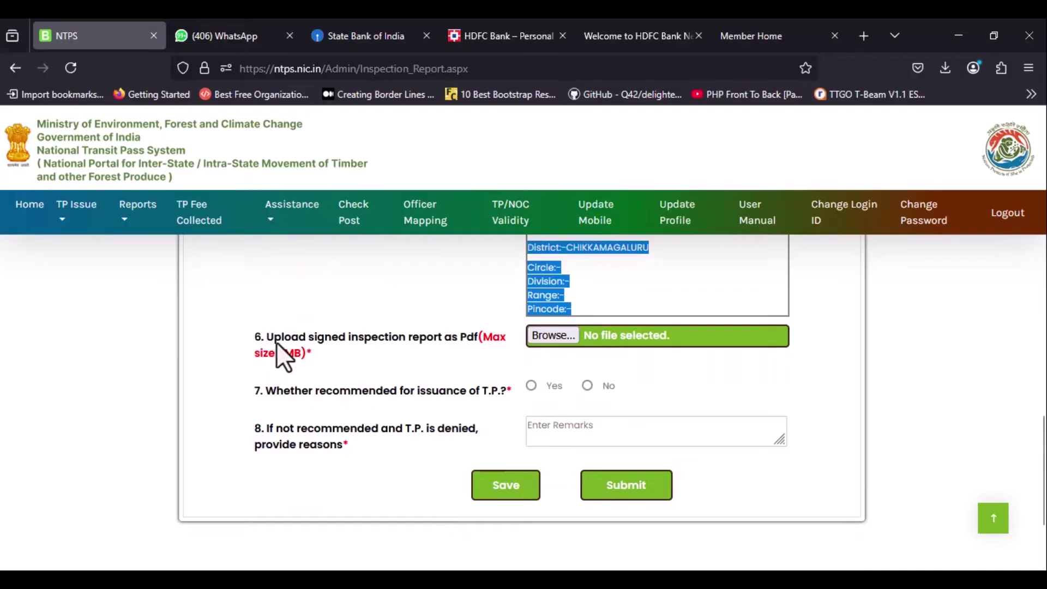
drag(267, 336, 322, 353)
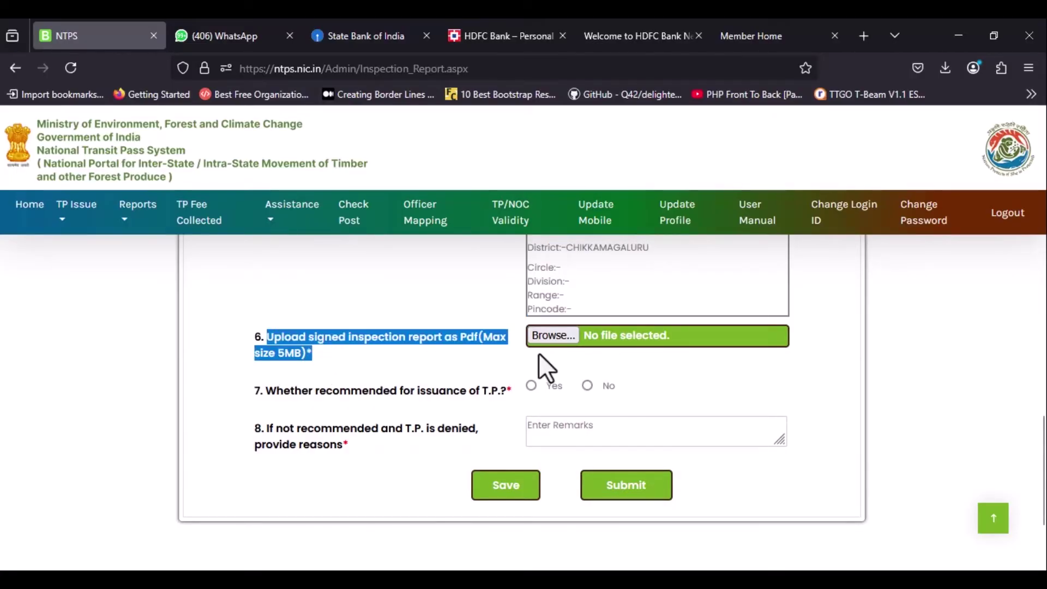
click(453, 342)
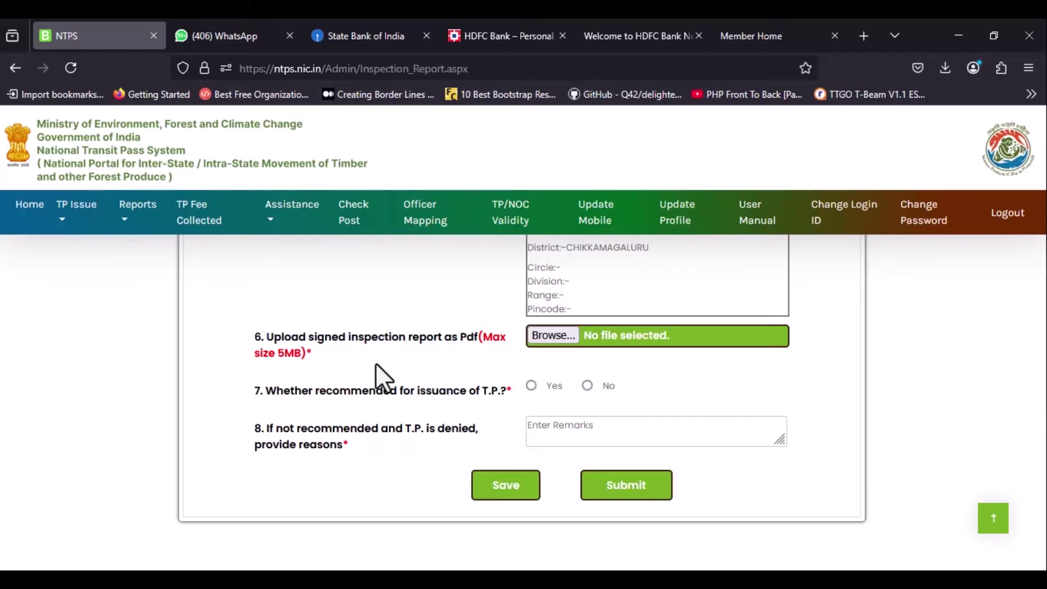
Upload INSPECTION.pdf from Downloads as the signed inspection report and confirm the save.
click(545, 338)
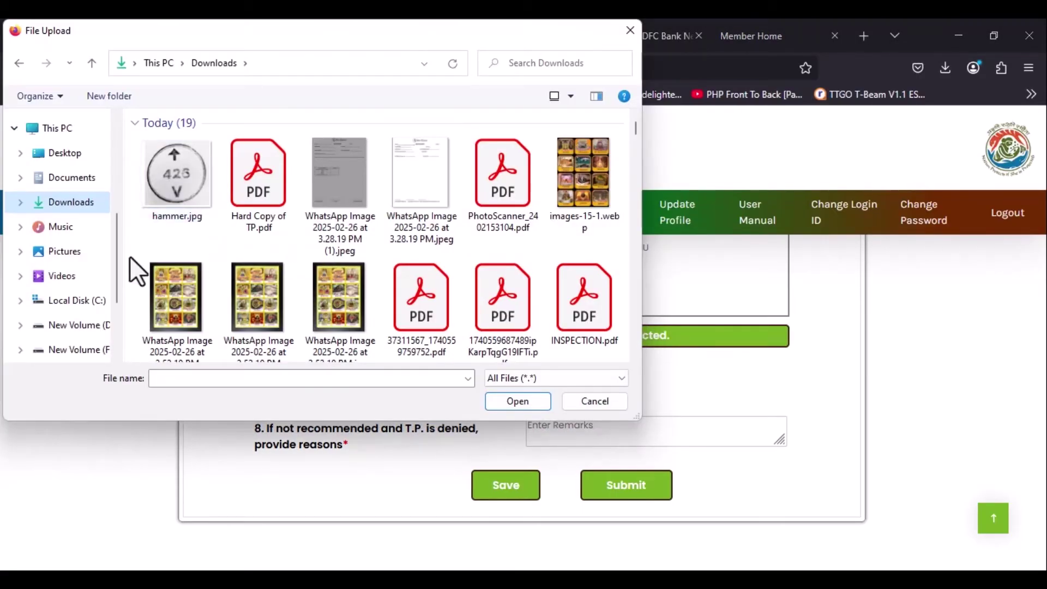
double_click(574, 296)
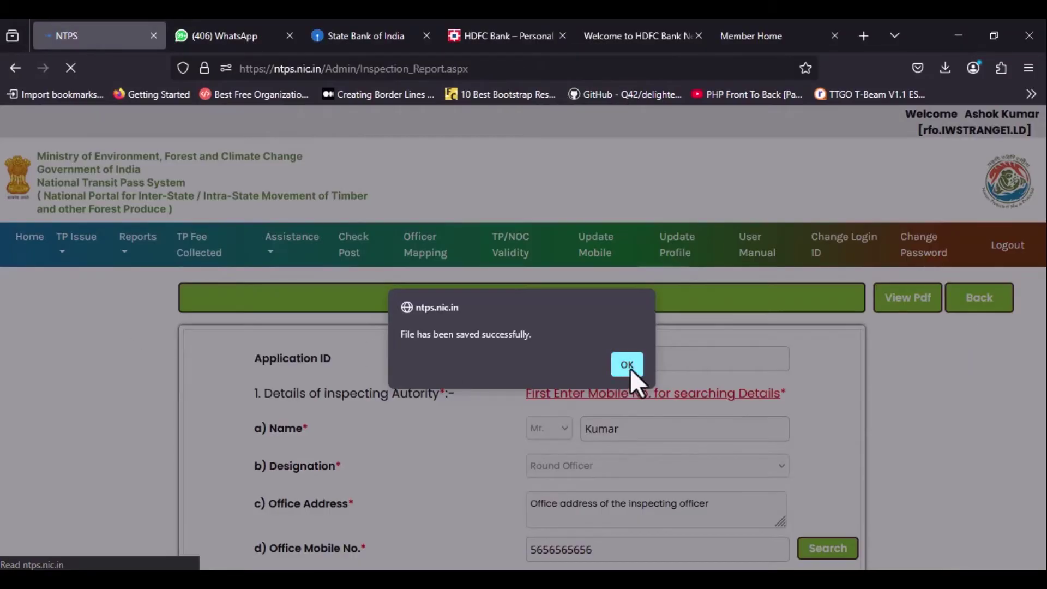
click(627, 364)
drag(617, 356, 517, 363)
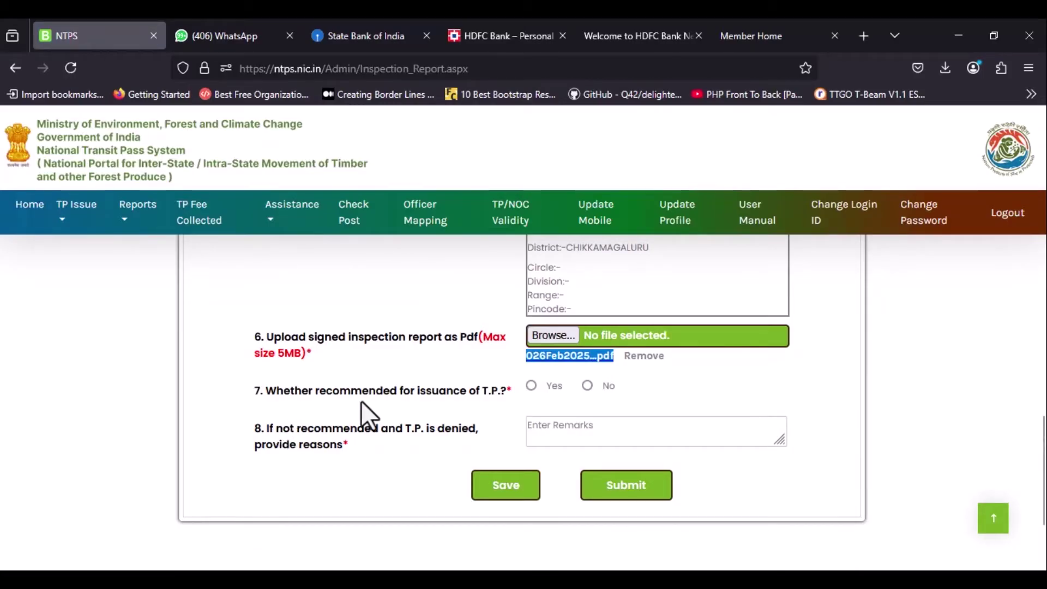
Answer question 7 No with reason 'Error in species entered by the applicant'.
click(283, 388)
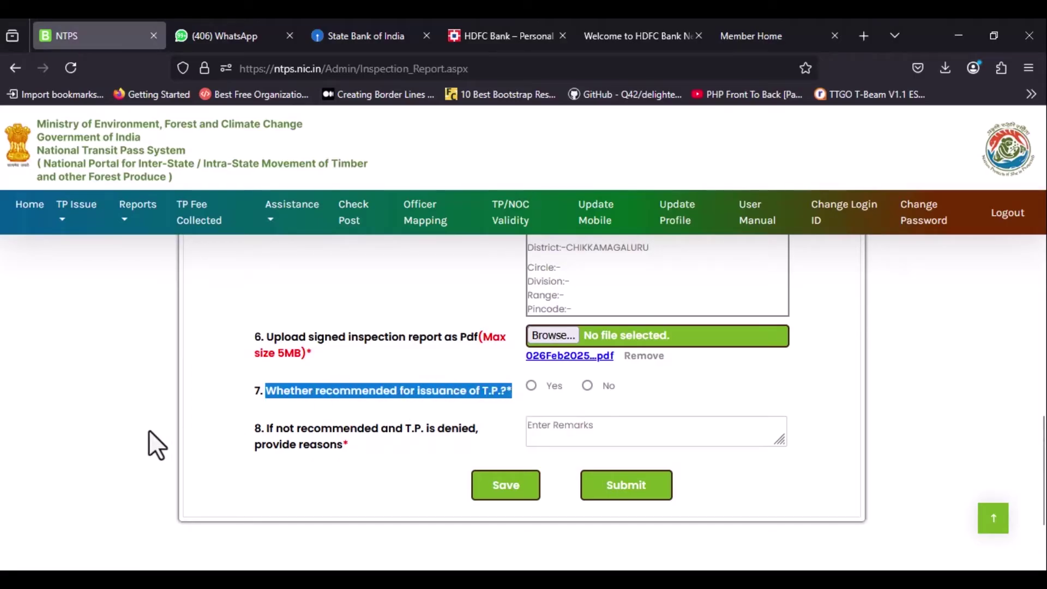
click(570, 401)
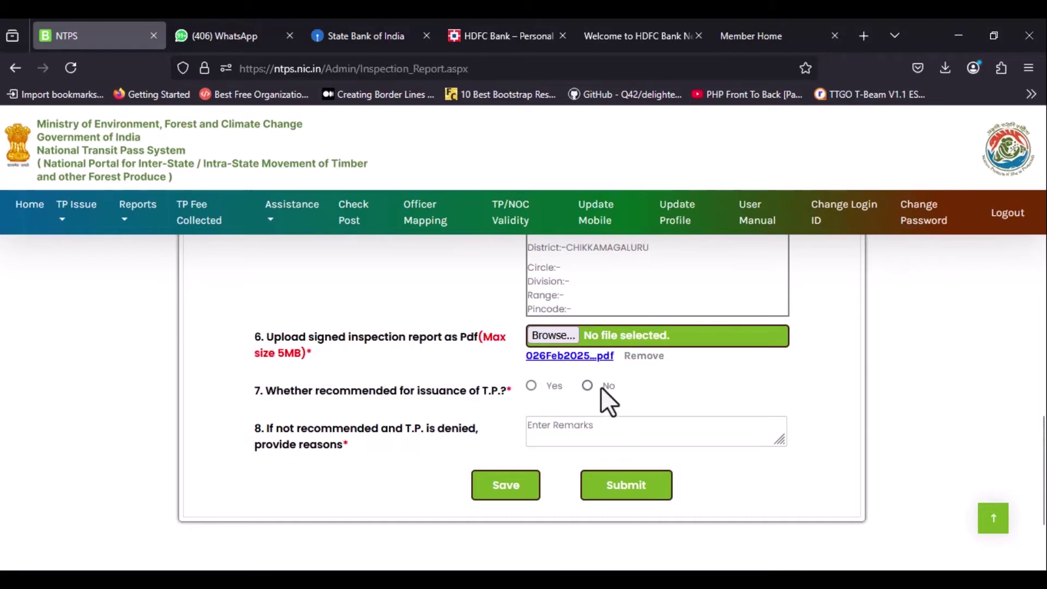
click(587, 385)
click(537, 427)
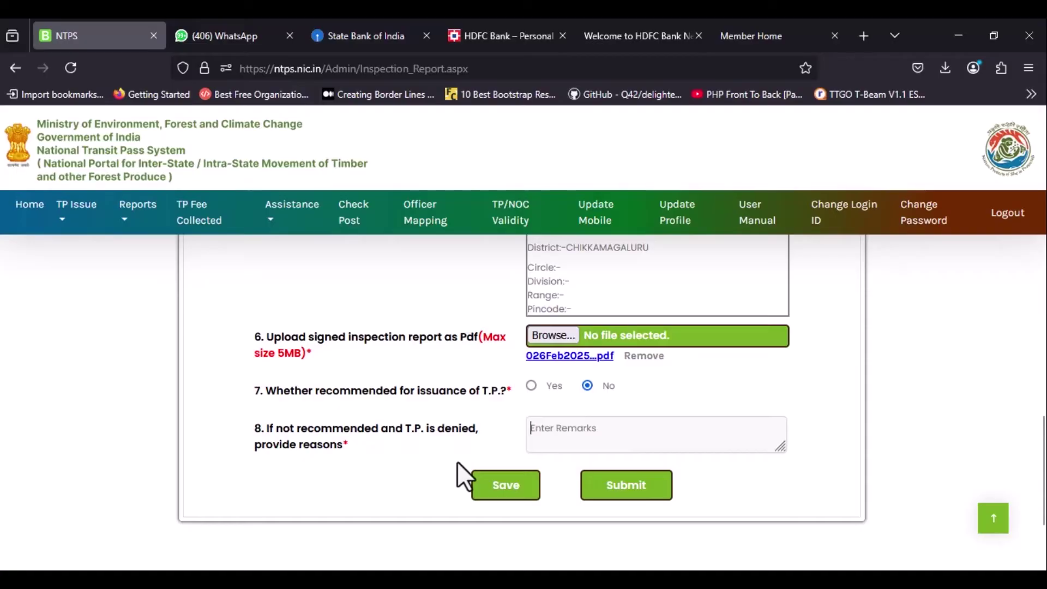
text(Error)
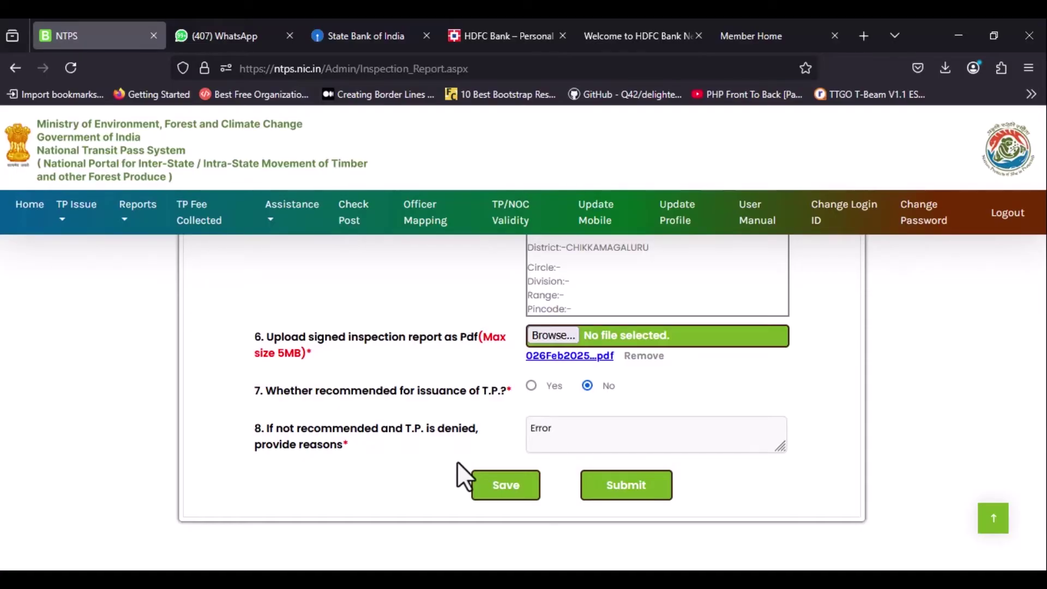
text( in species entered by)
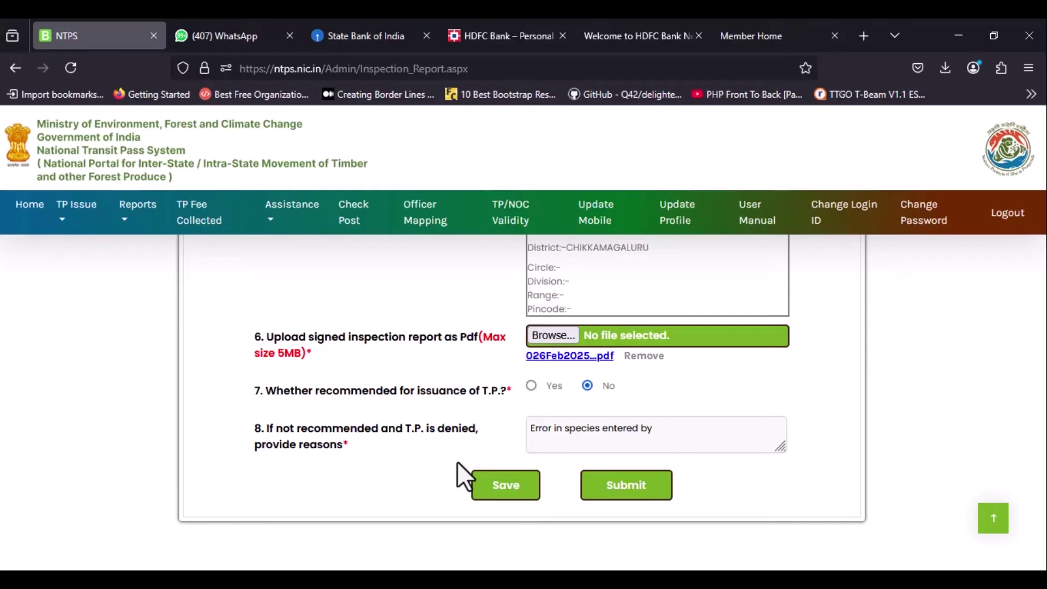
text( the applicant)
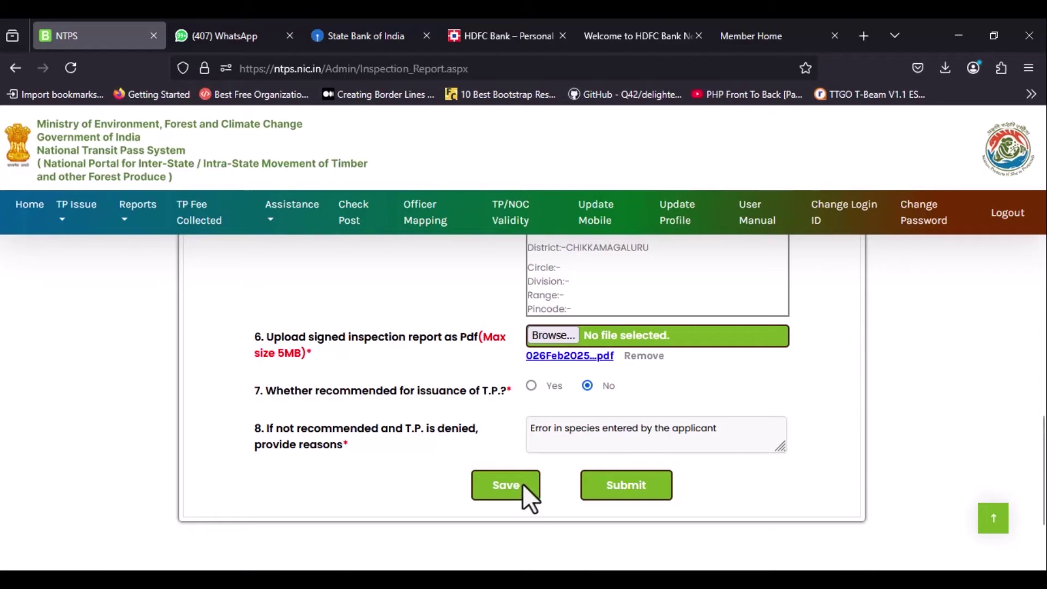
Save the report with the denial, then switch question 7 to Yes and save again.
click(493, 487)
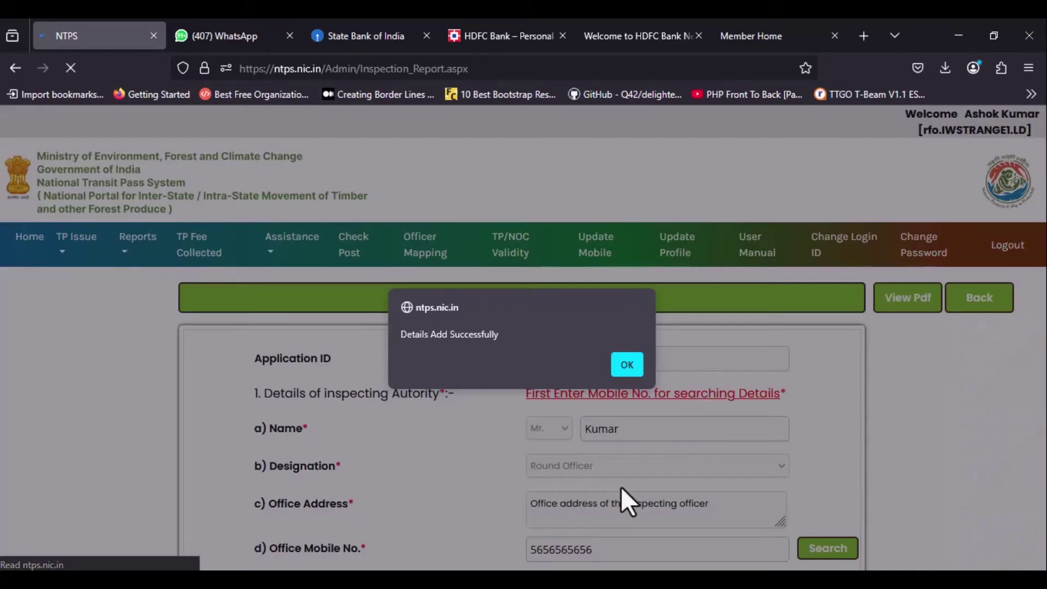
click(626, 365)
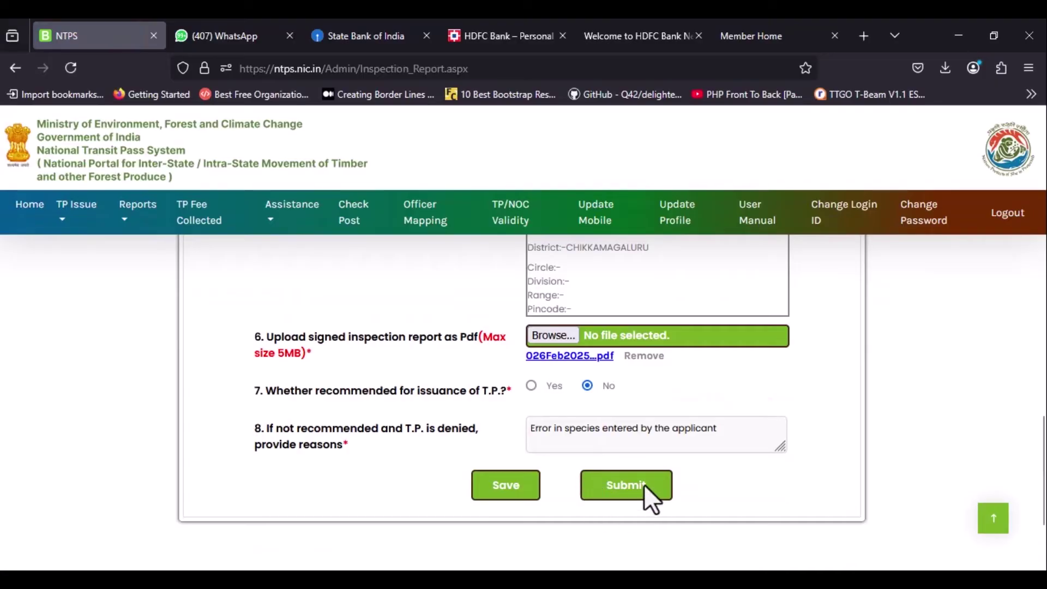
click(531, 385)
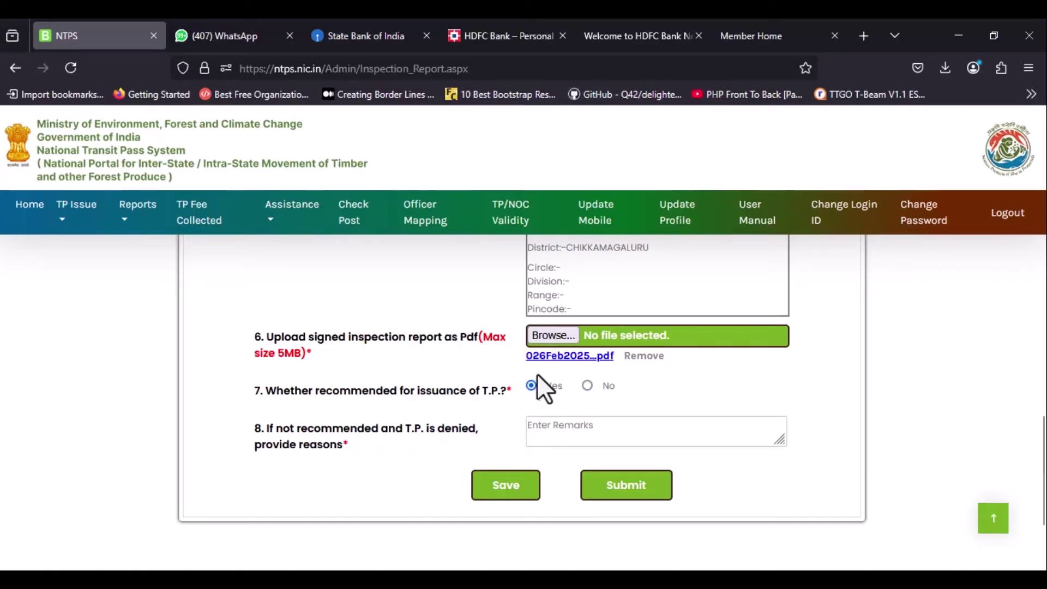
click(480, 483)
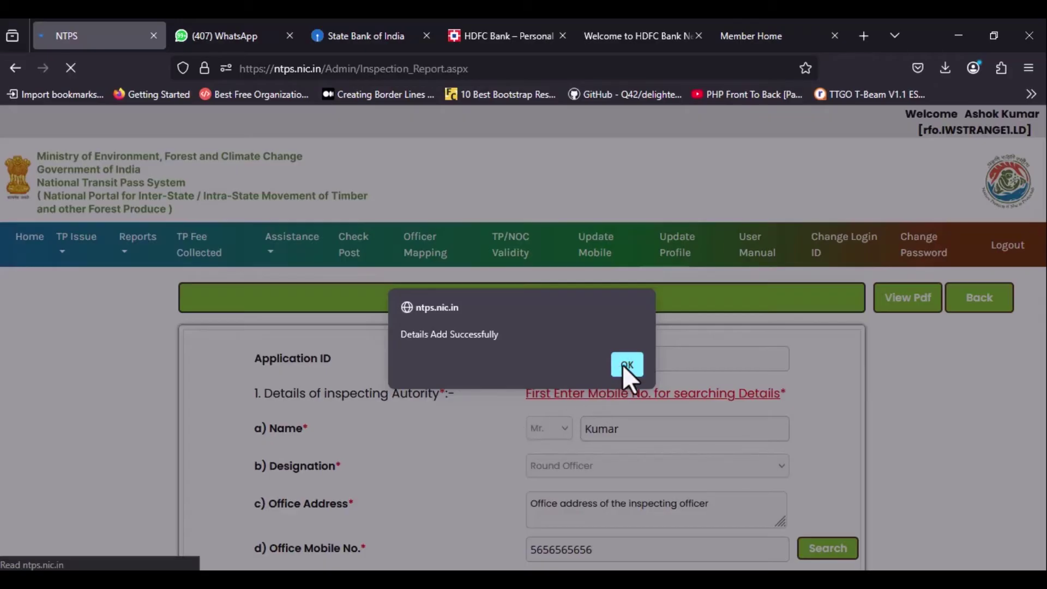
click(625, 364)
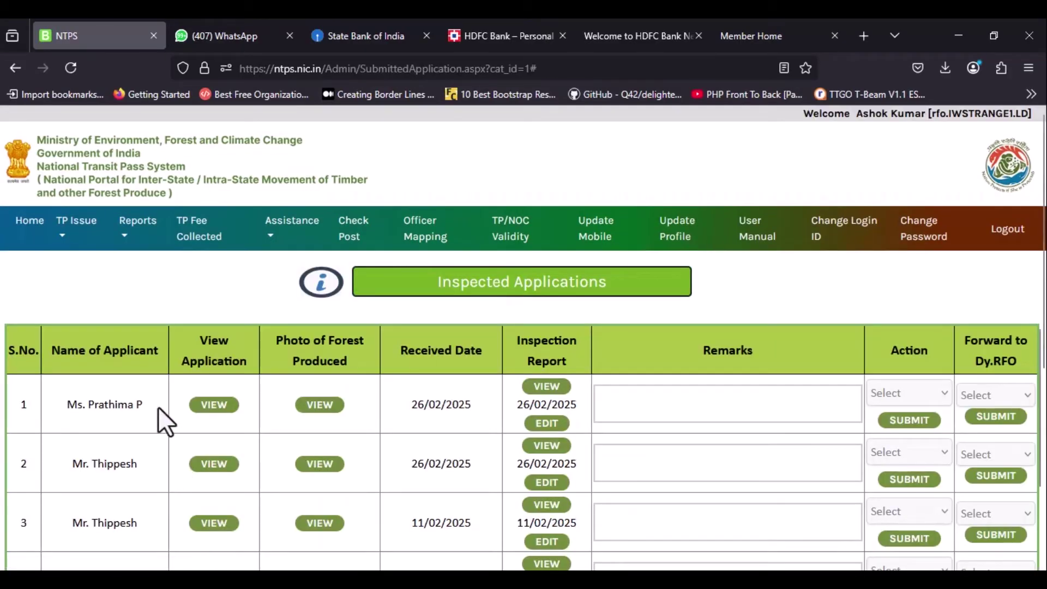
Review the first inspected application and show its Action choices.
double_click(441, 404)
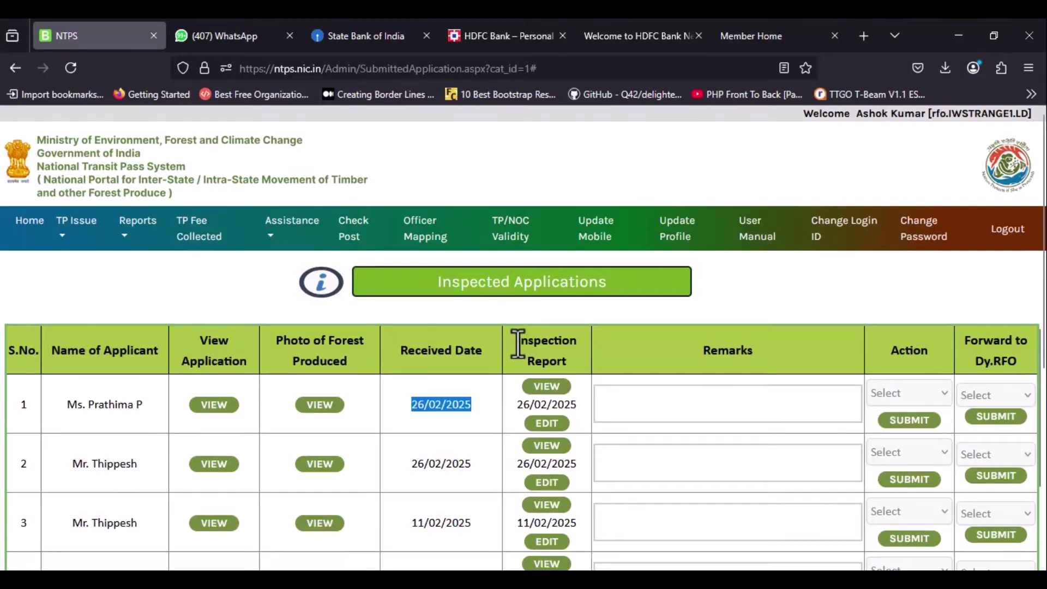
click(516, 341)
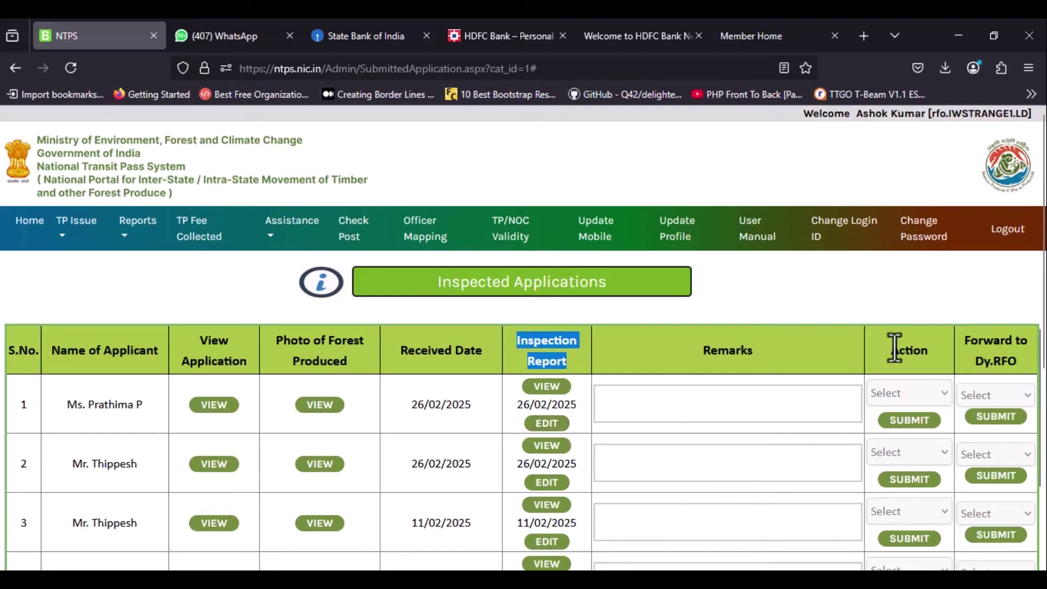
double_click(897, 349)
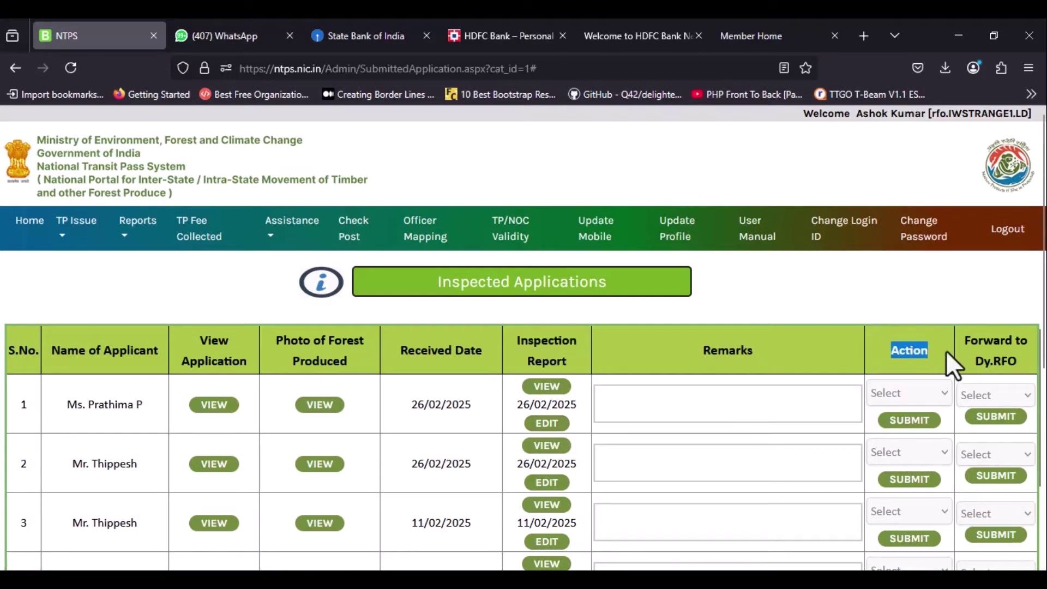
click(943, 395)
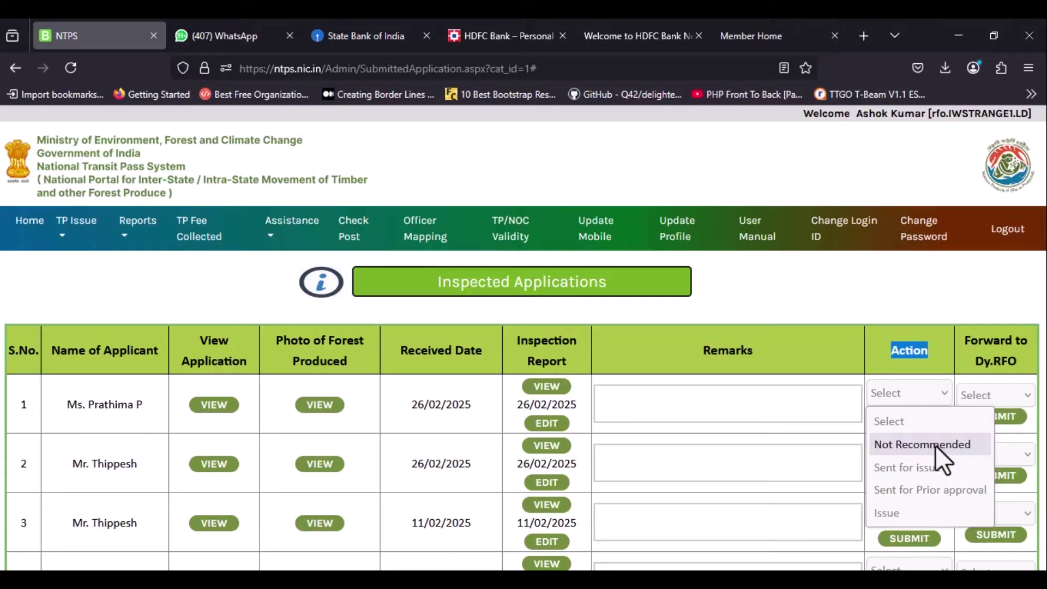
Set the first application to Not Recommended with remark 'TP rejected due to error in species selected'.
click(934, 445)
click(674, 402)
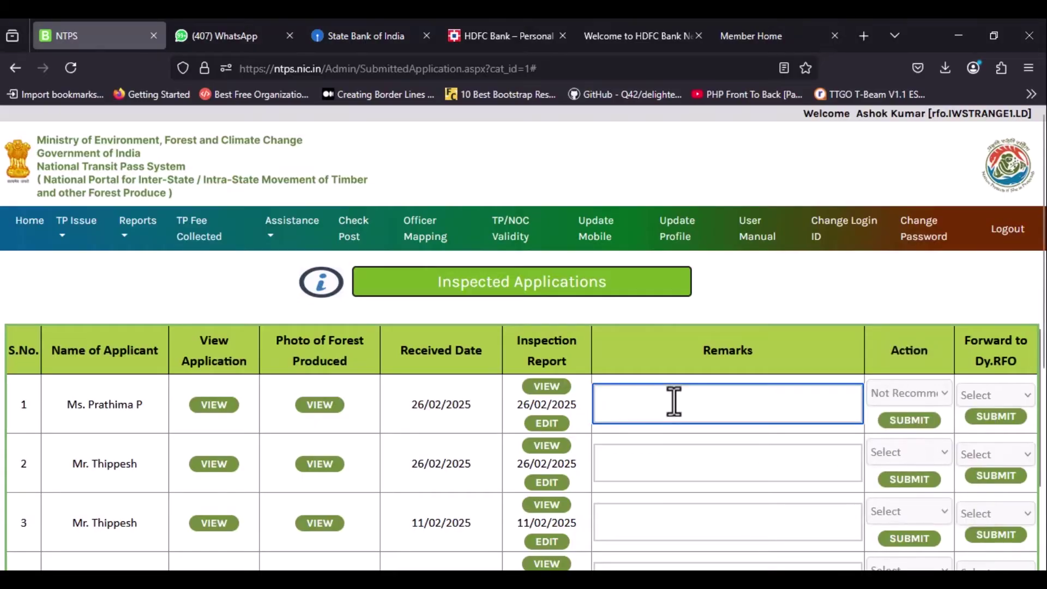
text(TP rejected)
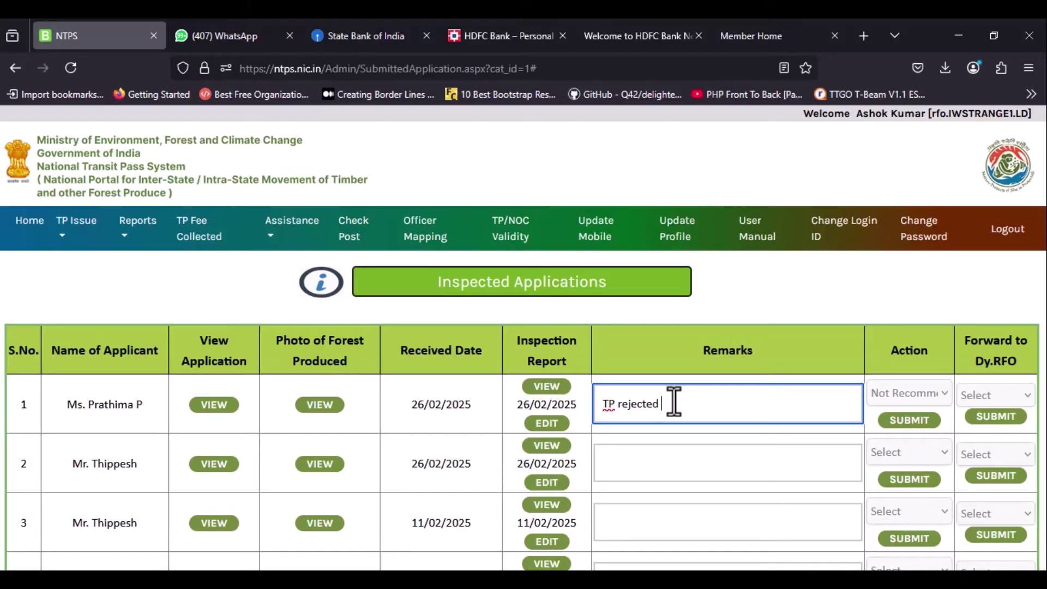
text(due to error in species selected)
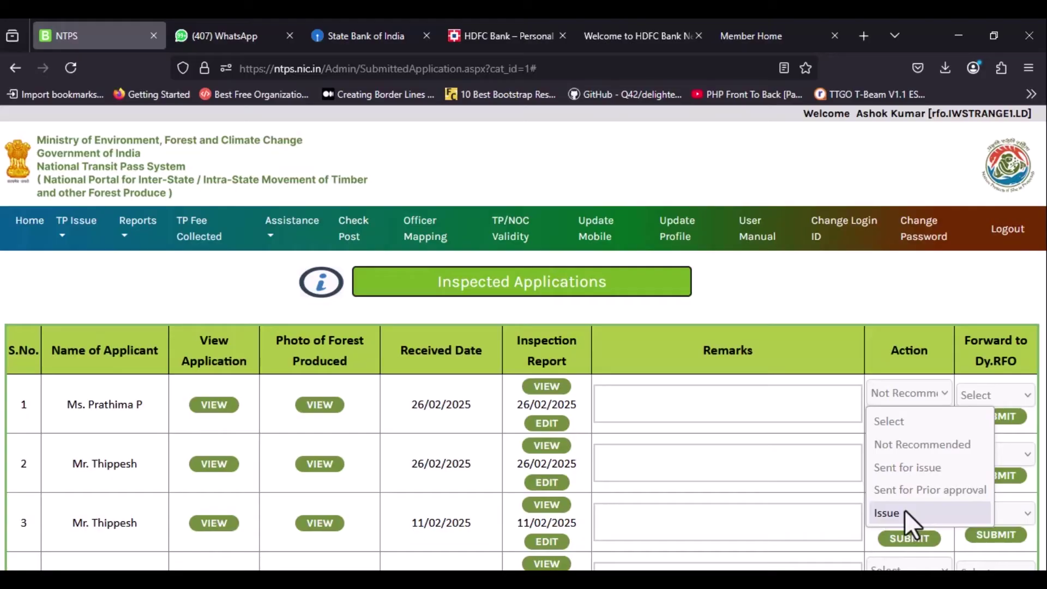
Set the first application's action to Issue, submit it and verify with the OTP.
click(904, 513)
key(Tab)
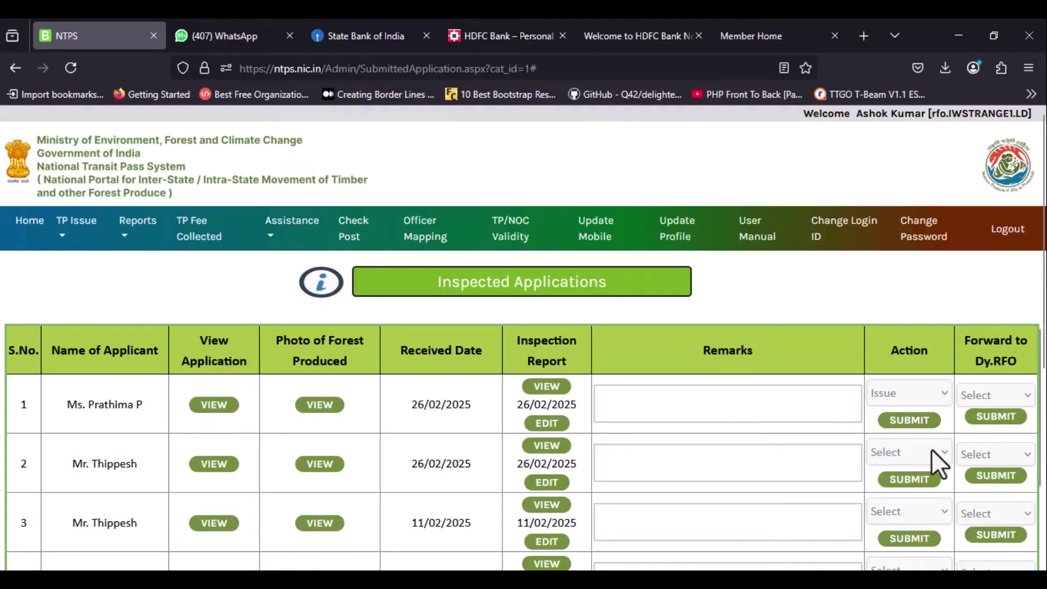
click(909, 420)
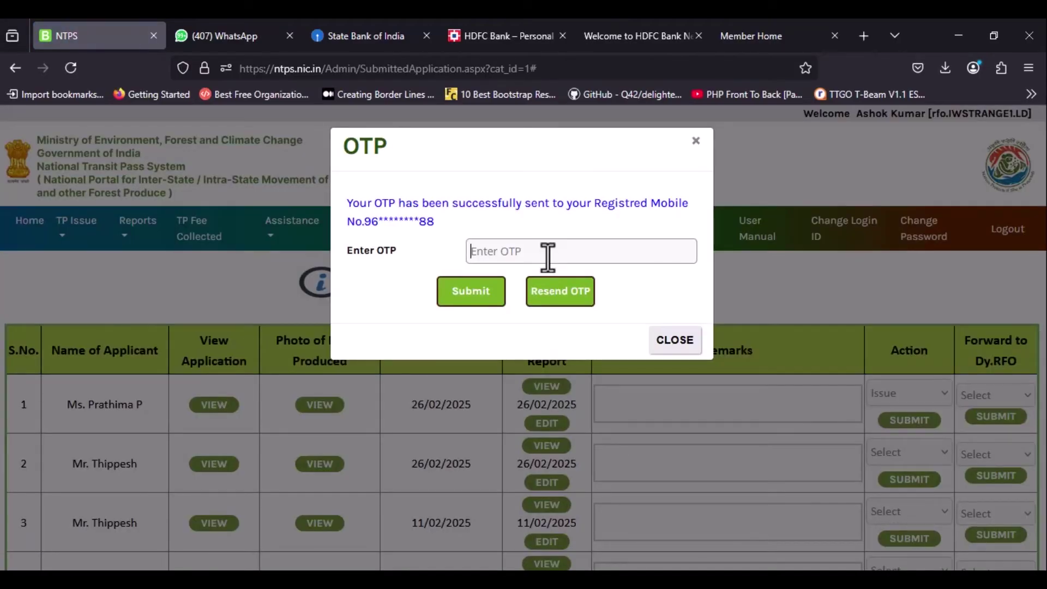
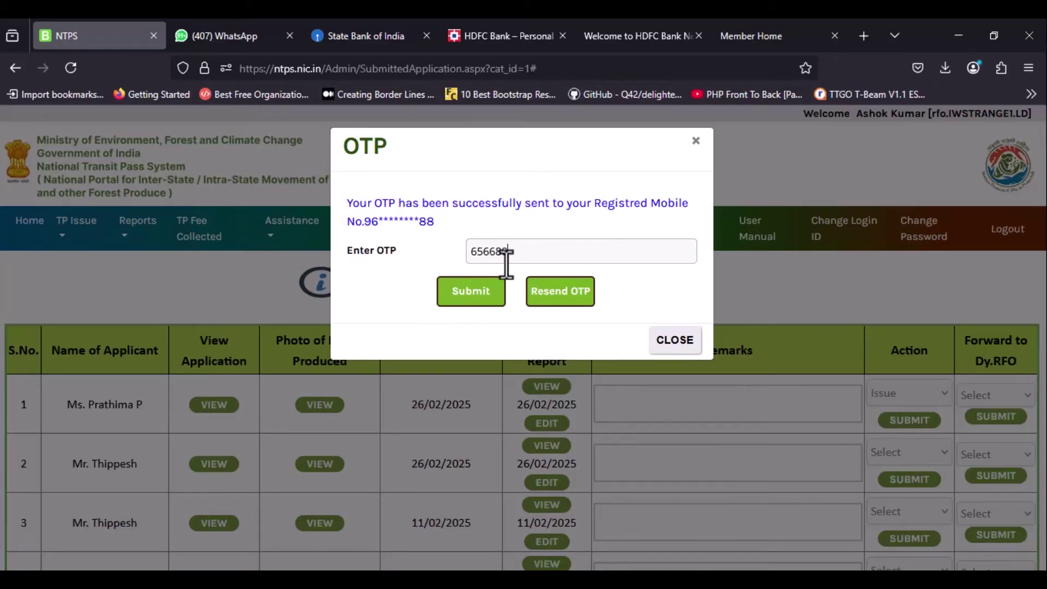
click(472, 291)
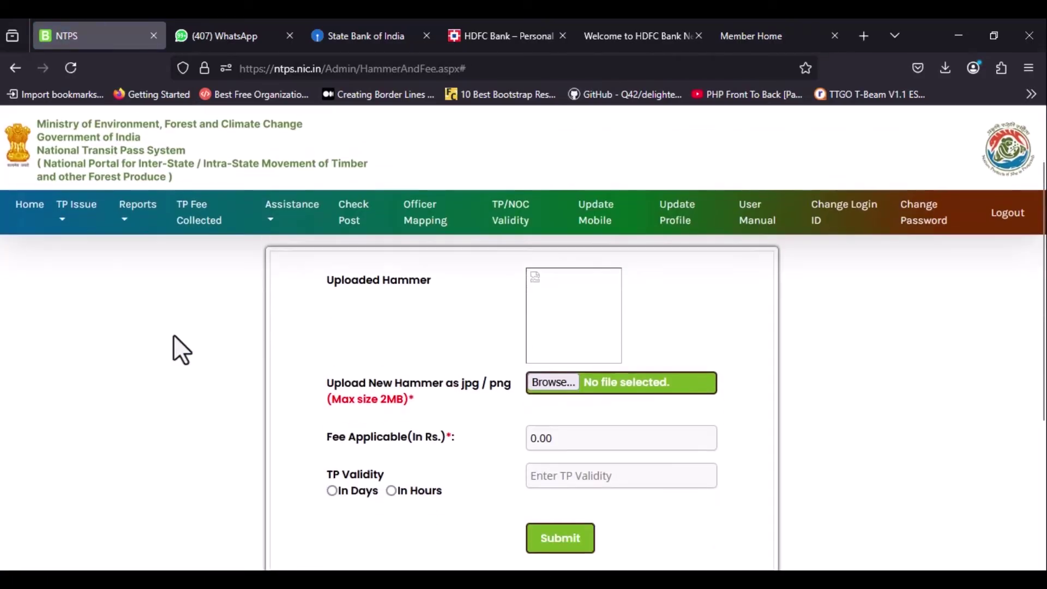
Highlight the Upload Hammer banner, the upload instruction and the 2MB maximum size note.
triple_click(505, 297)
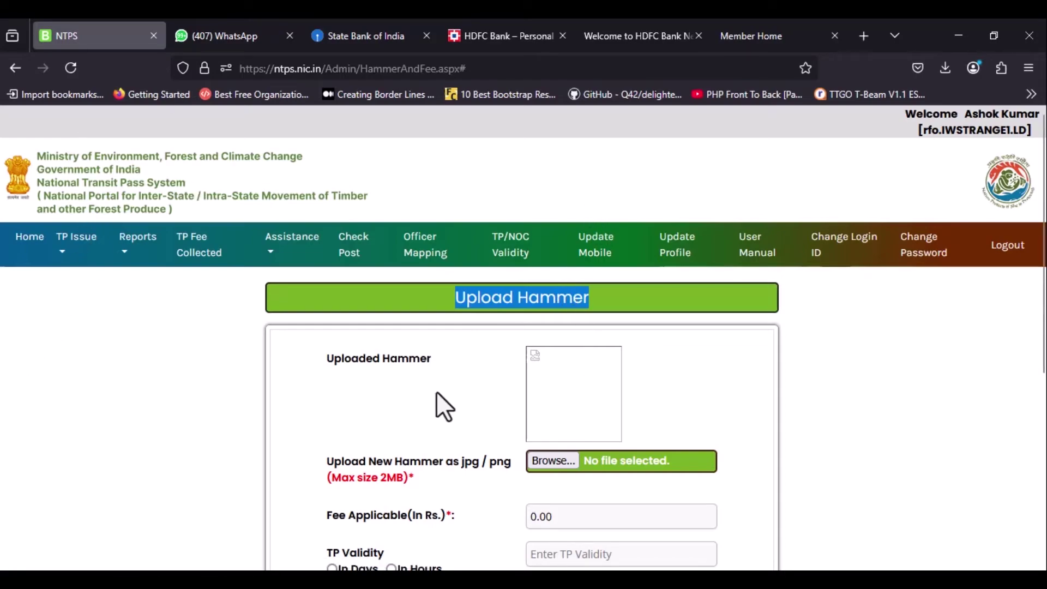
drag(327, 462, 443, 465)
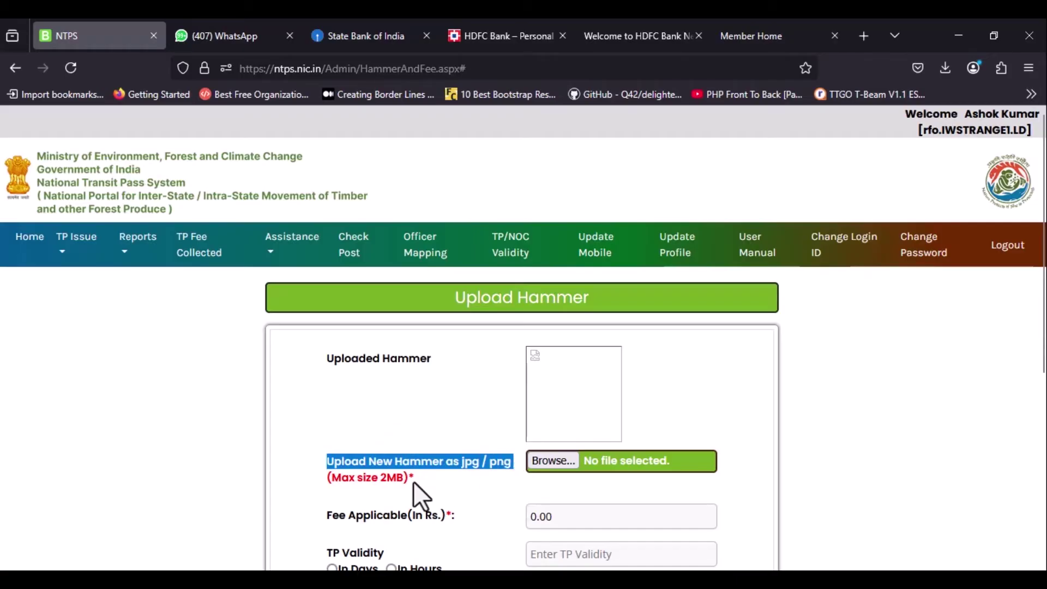
drag(326, 478, 369, 486)
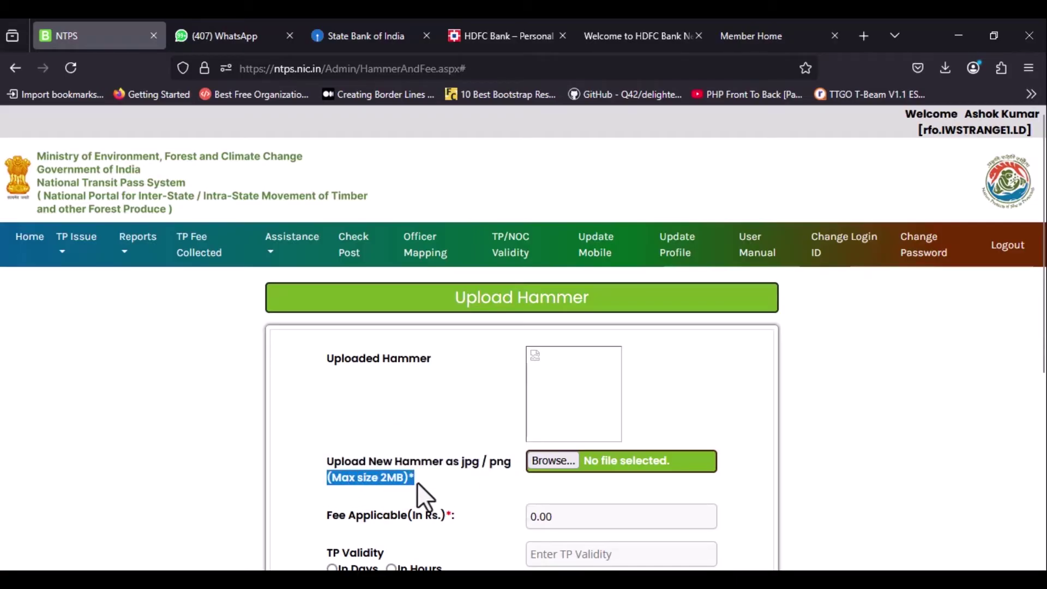
Upload hammer.jpg from the Downloads folder as the hammer image.
click(548, 460)
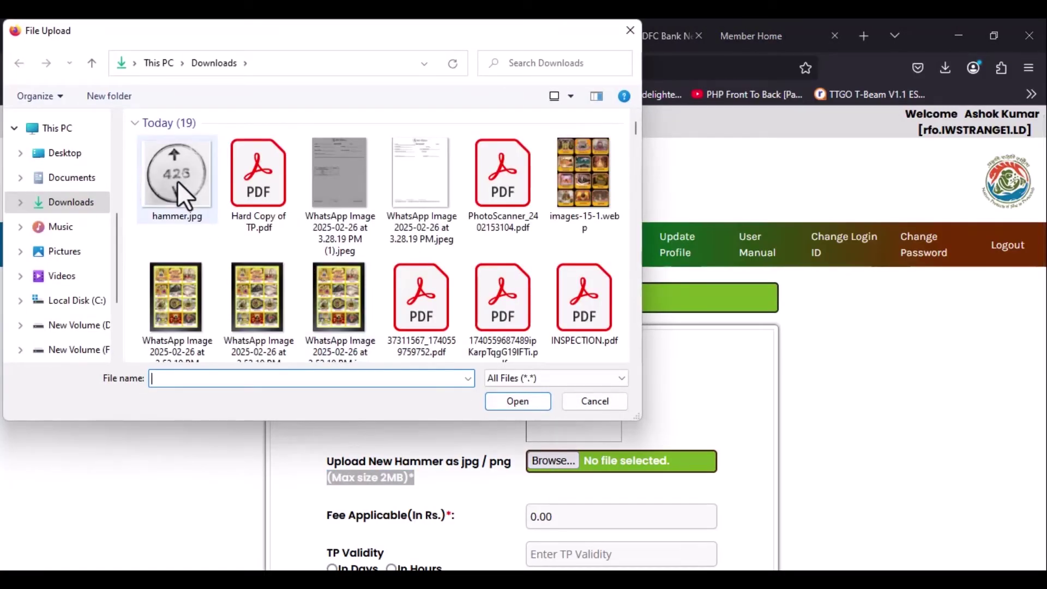
double_click(178, 181)
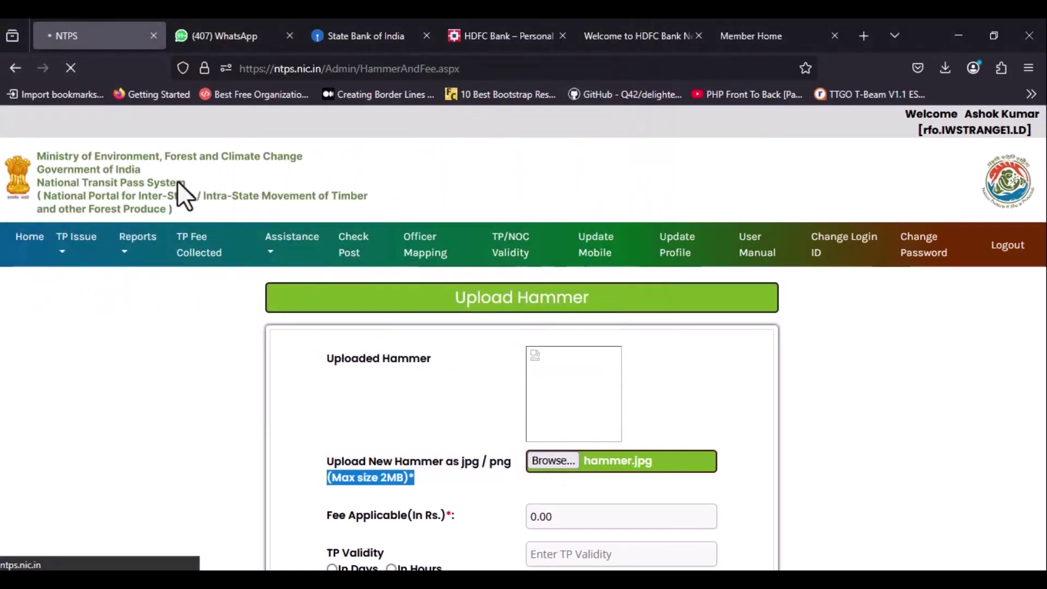
scroll(380, 426, down, 2)
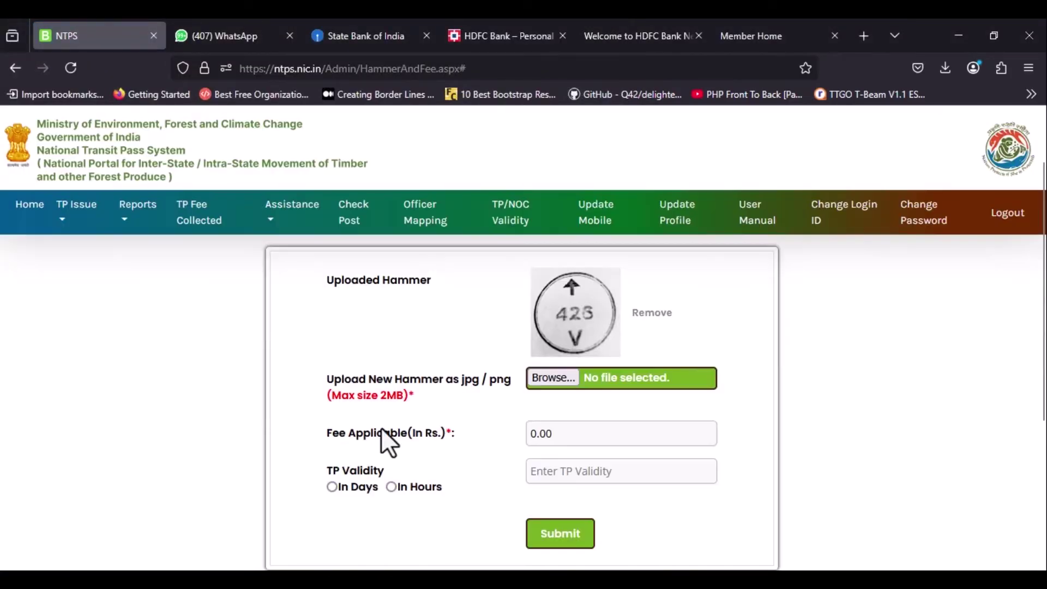
drag(326, 430, 447, 439)
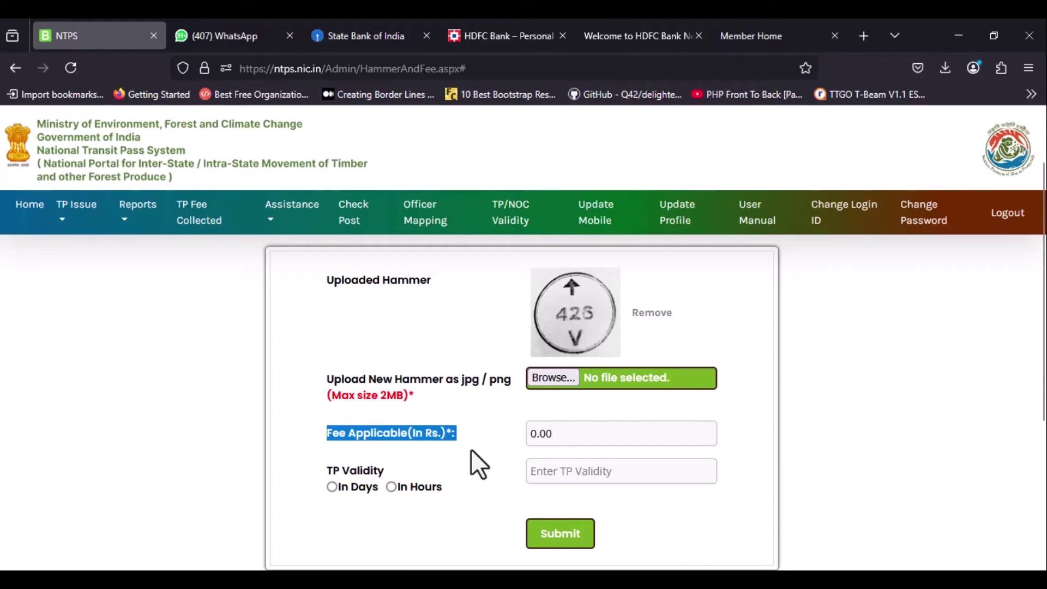
Replace the 0.00 fee with a Fee Applicable amount of 1.
click(596, 434)
key(BackSpace)
key(BackSpace)
key(BackSpace)
key(BackSpace)
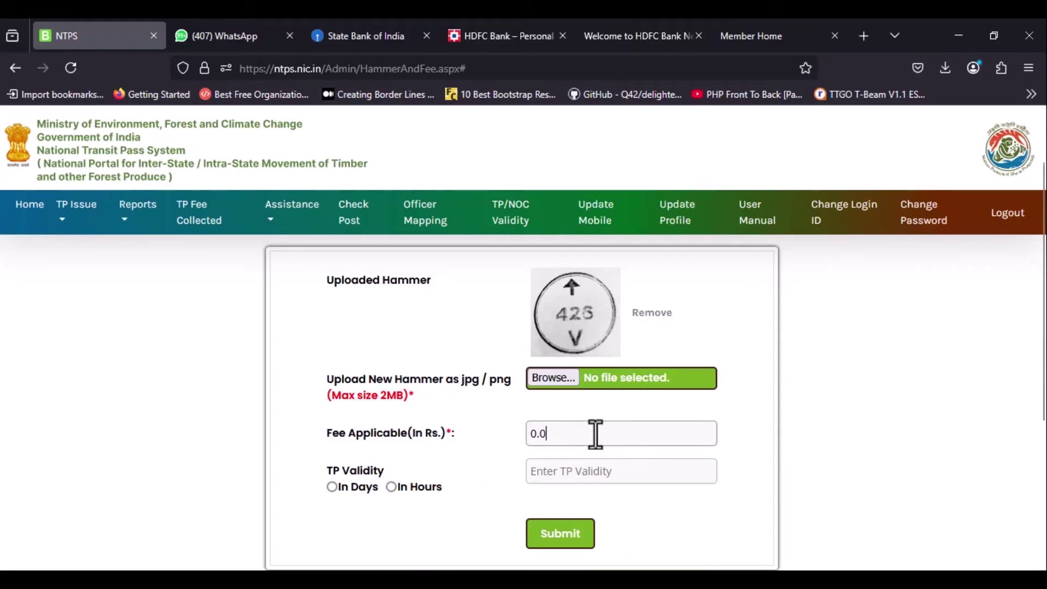
text(1)
Set the TP validity to 8 days.
click(331, 486)
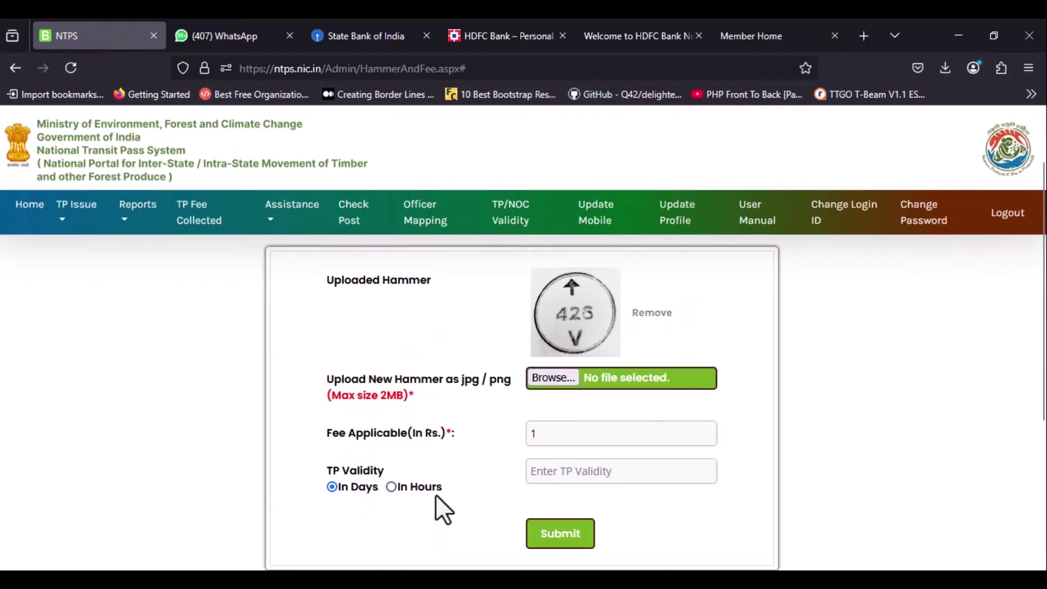
drag(378, 487, 358, 486)
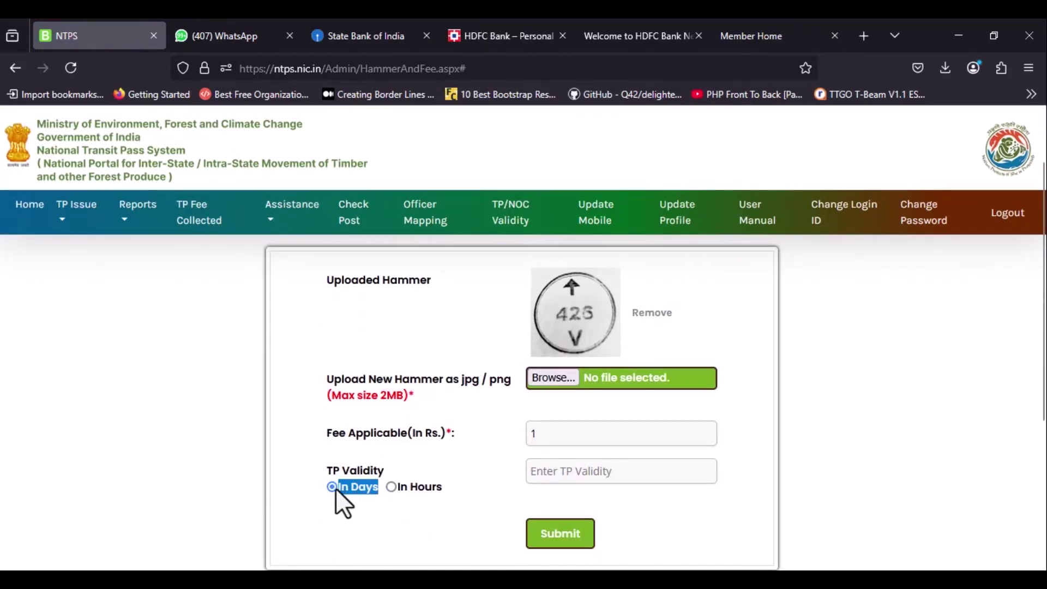
drag(450, 490, 431, 486)
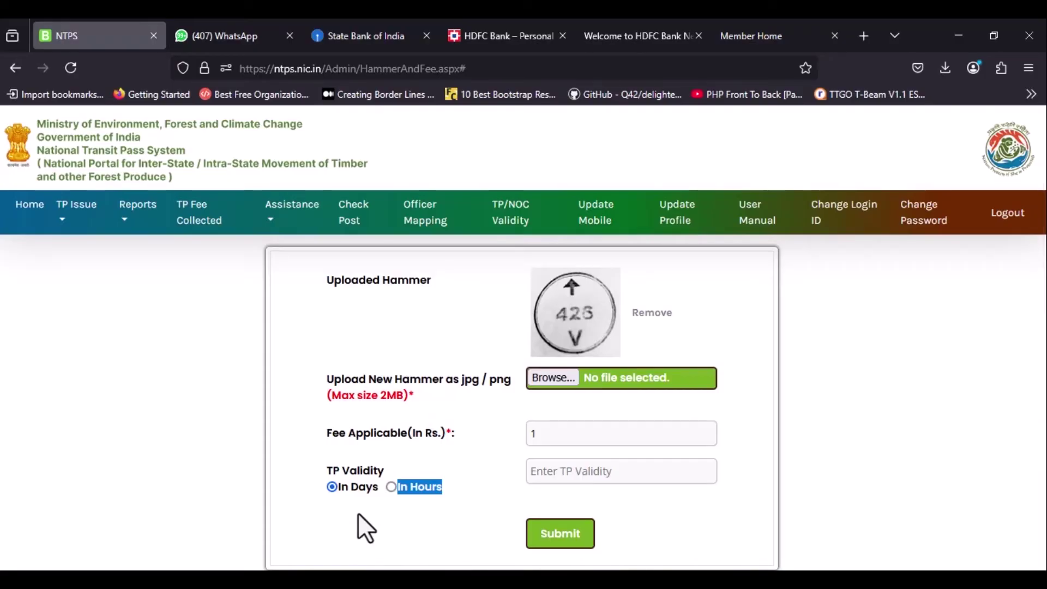
click(553, 472)
text(8)
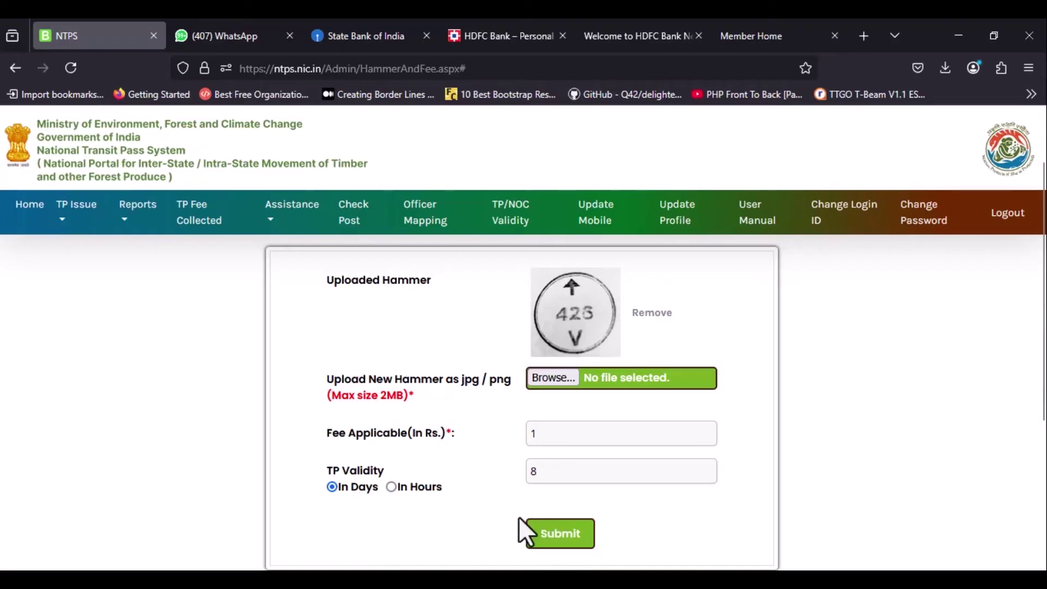
Submit the hammer, fee and validity details and acknowledge the Submitted confirmation.
click(550, 533)
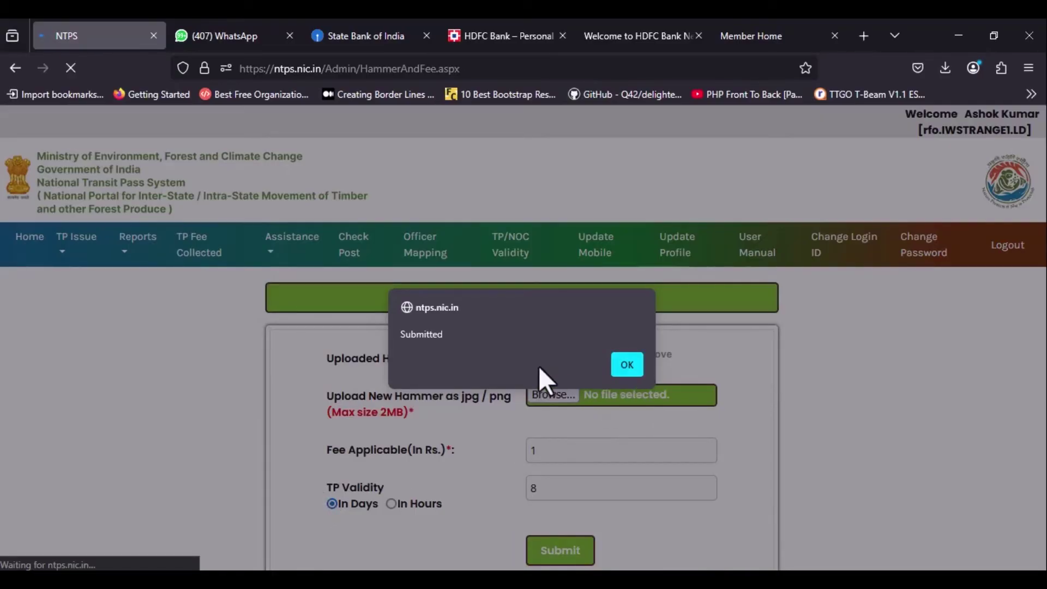
drag(457, 332, 397, 333)
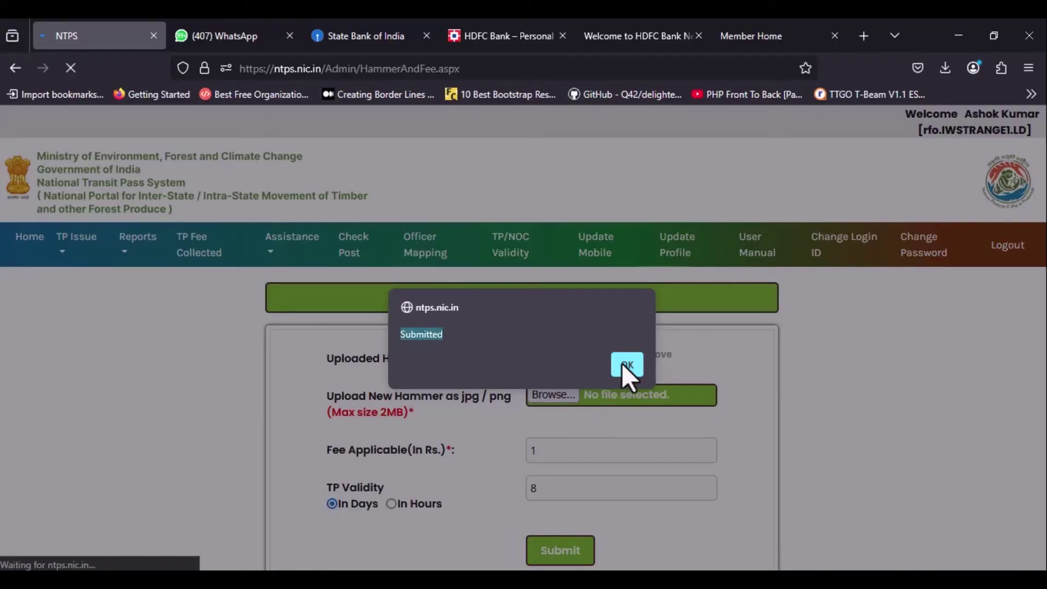
click(626, 363)
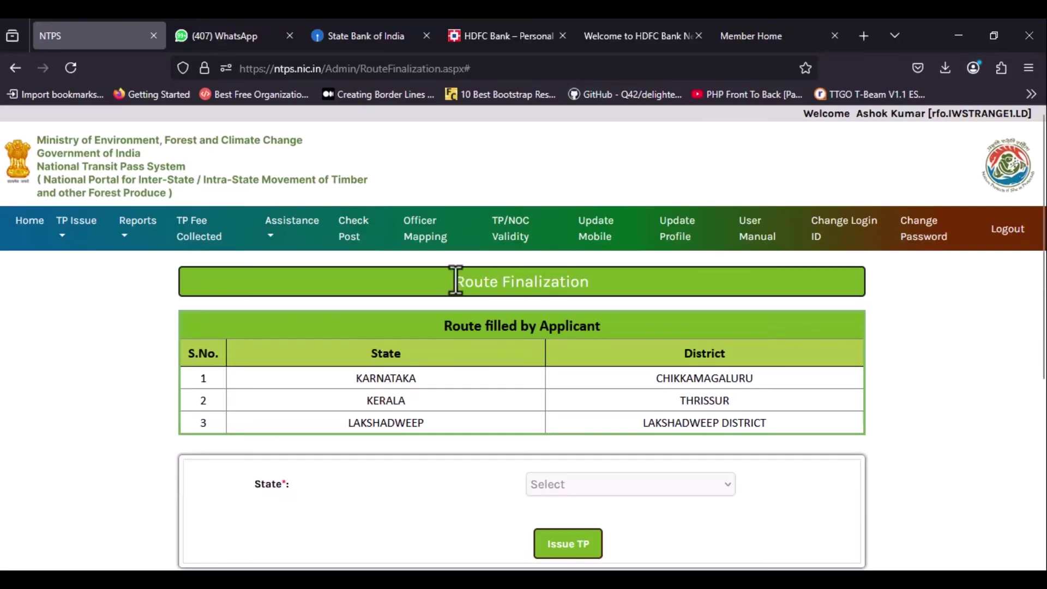
Add the IWST CHECKPOST barrier to the route and dismiss the route-added confirmation.
drag(456, 283, 605, 286)
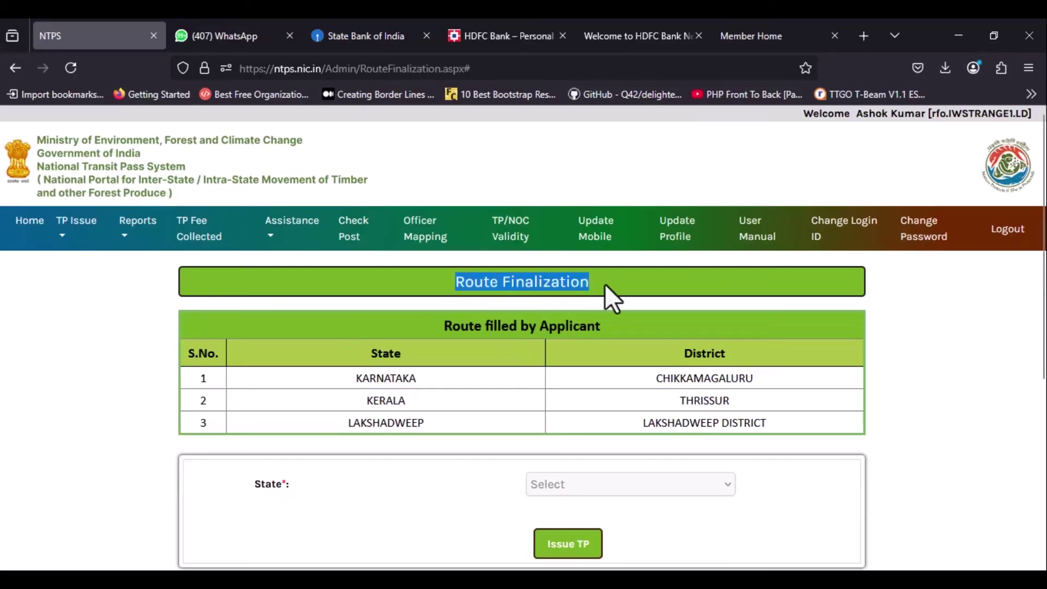
scroll(472, 413, down, 1)
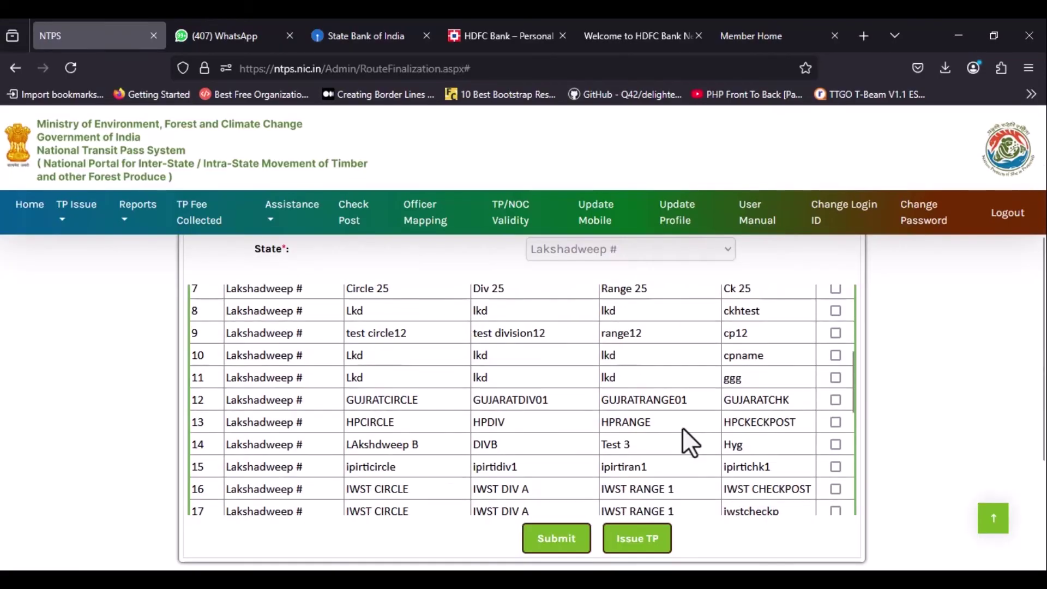
scroll(681, 428, down, 3)
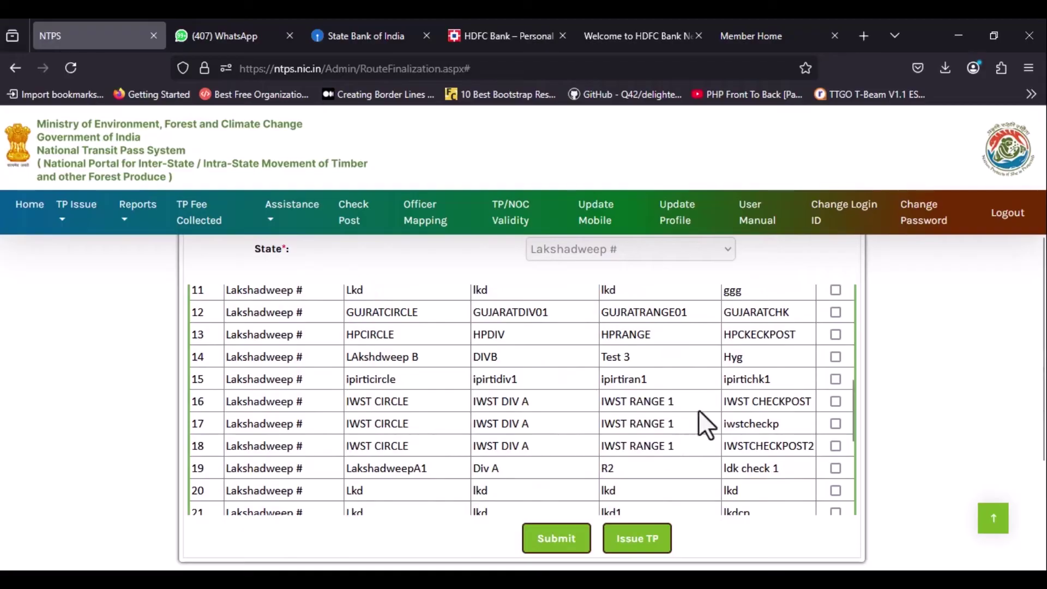
click(835, 402)
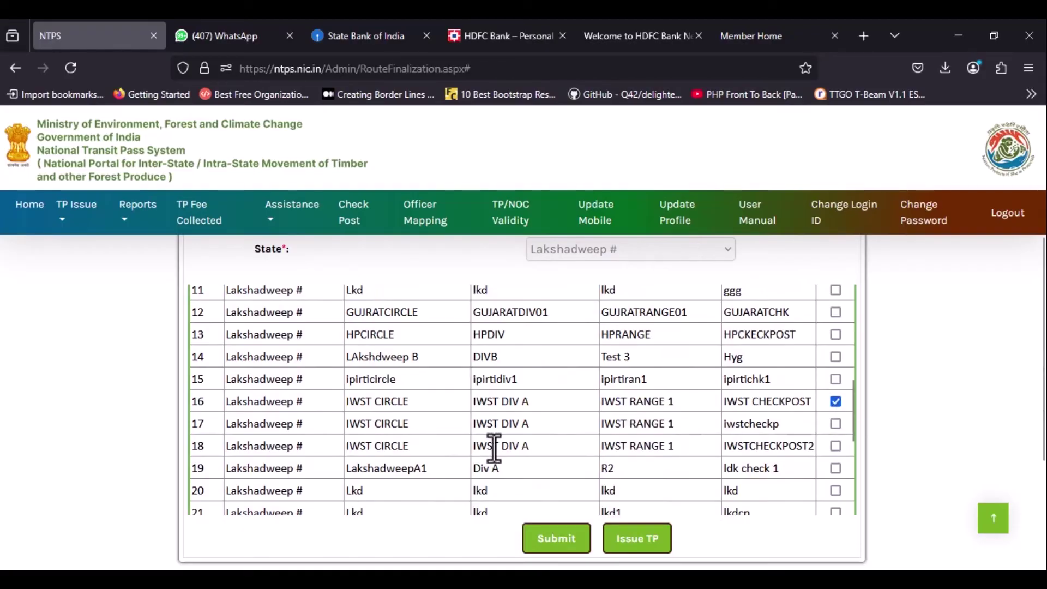
triple_click(725, 402)
click(555, 539)
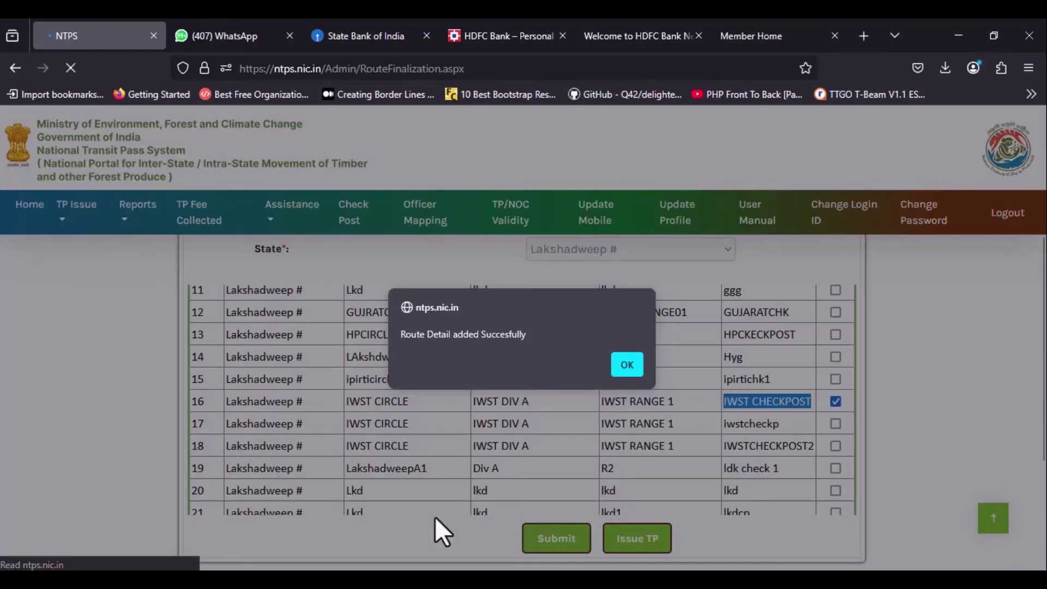
drag(535, 334, 412, 355)
key(Return)
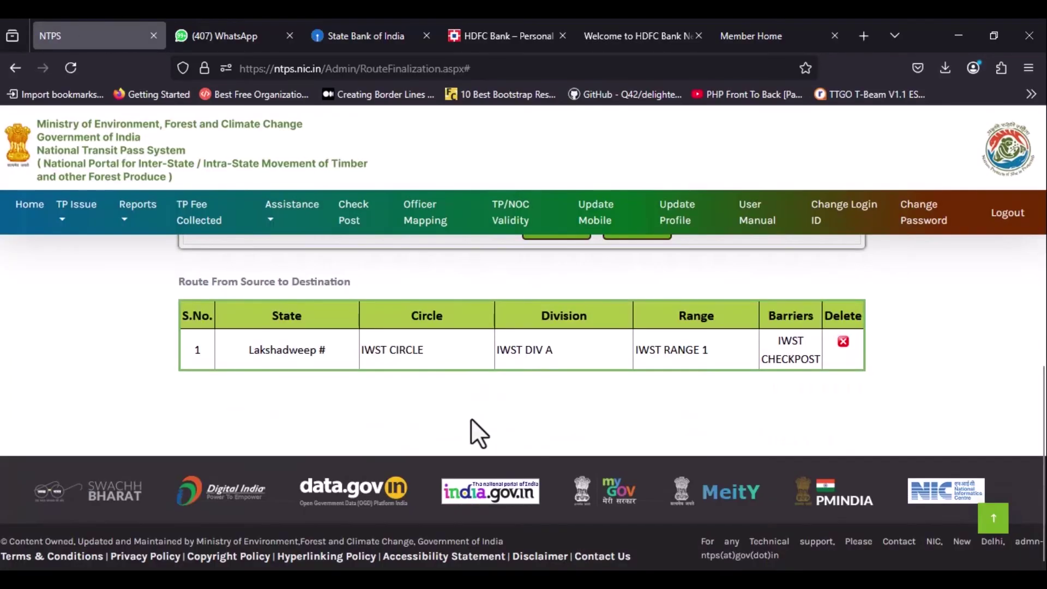
Issue the transit pass and check the TP Issued confirmation.
scroll(630, 384, up, 3)
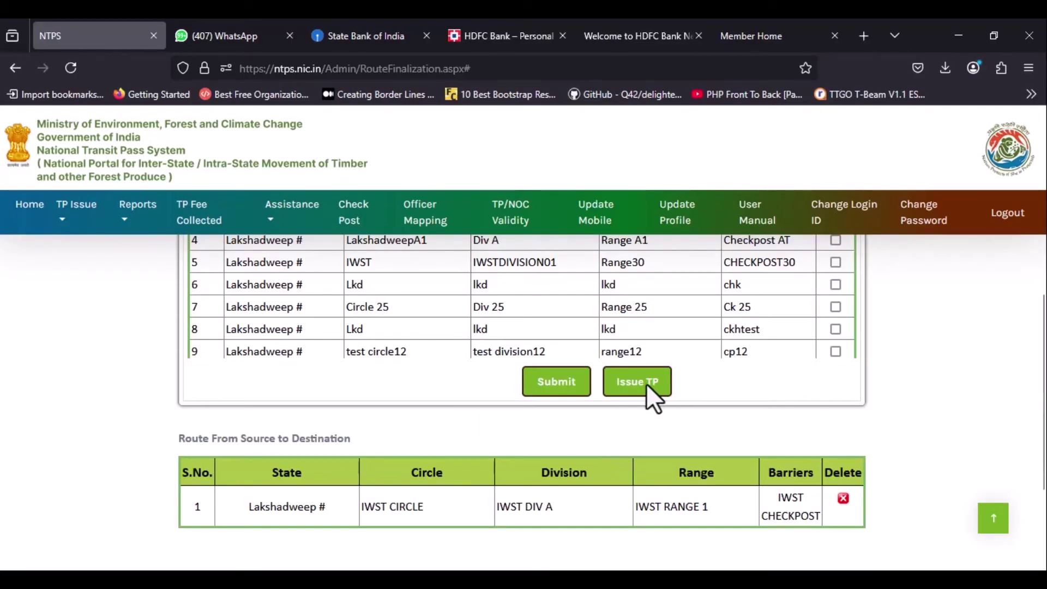
click(639, 388)
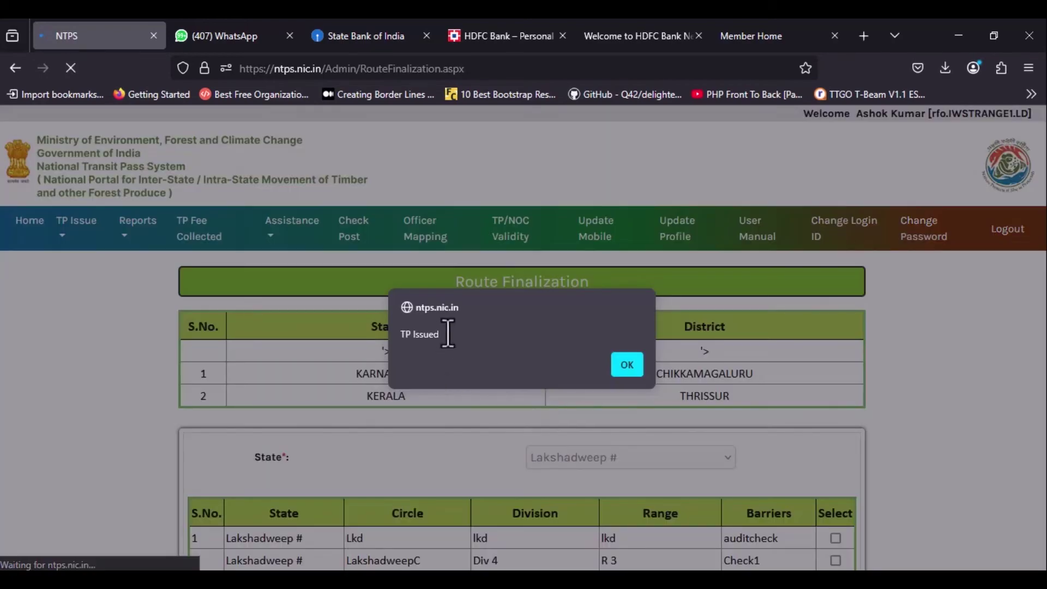
drag(447, 333, 381, 338)
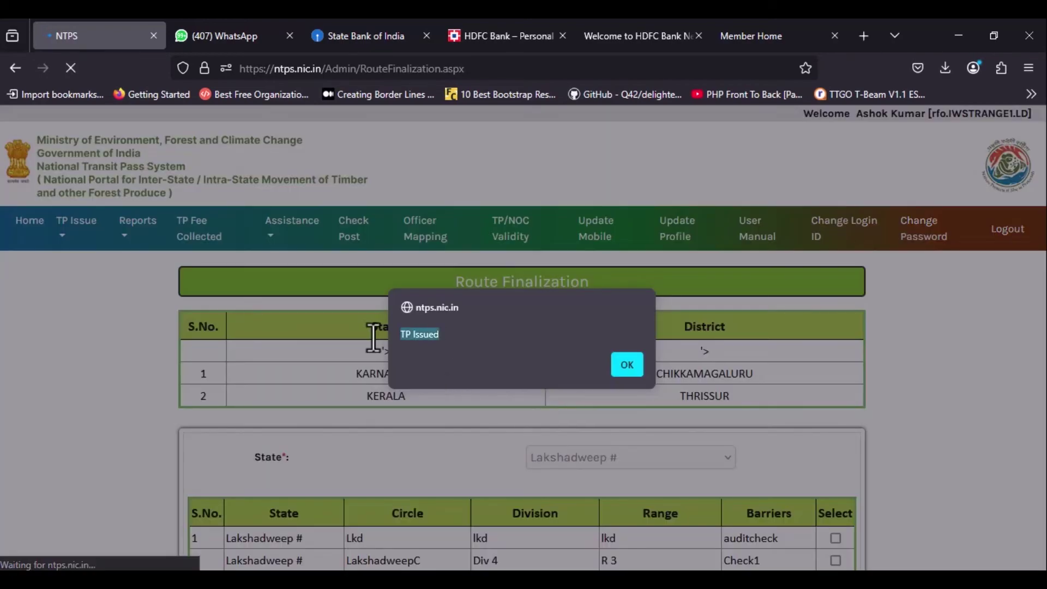